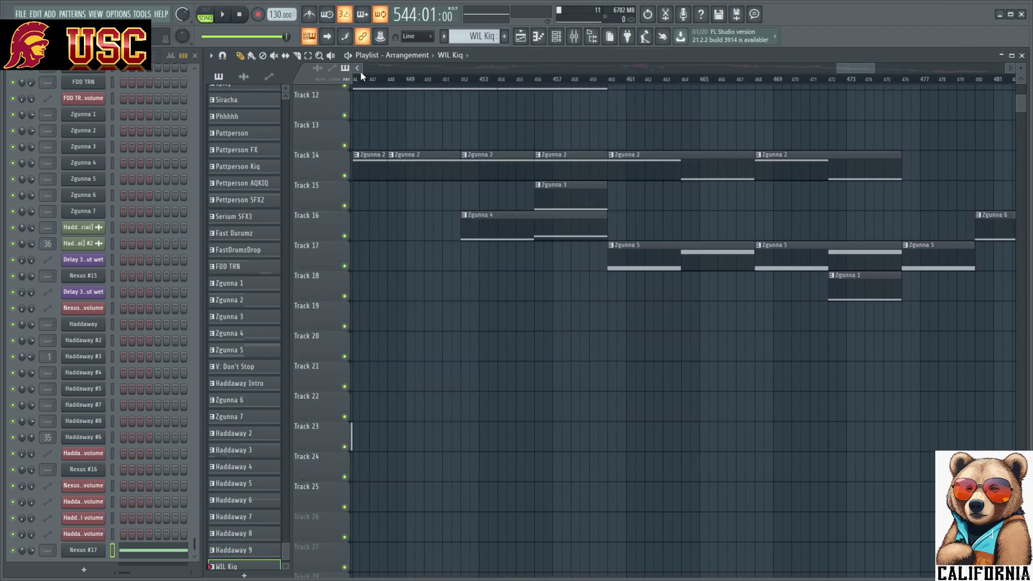
Examine the playlist arrangement from the Pattperson and Zgunna clips through to the Haddaway clips and volume automations.
{"action": "scroll", "coordinate": [586, 197], "scroll_direction": "up", "scroll_amount": 4}
{"action": "scroll", "coordinate": [589, 196], "scroll_direction": "down", "scroll_amount": 5, "text": "ctrl"}
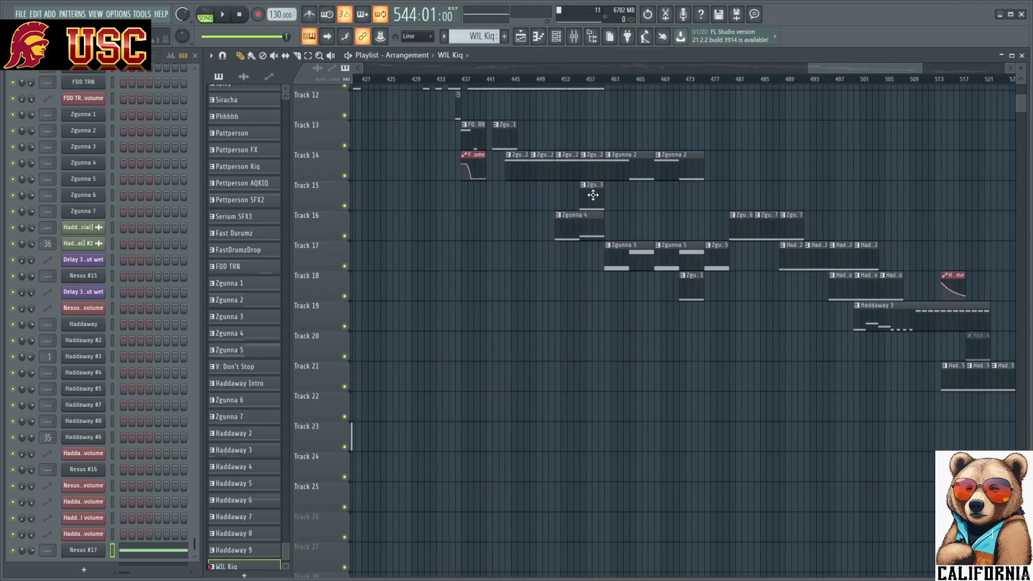
{"action": "scroll", "coordinate": [592, 197], "scroll_direction": "up", "scroll_amount": 3}
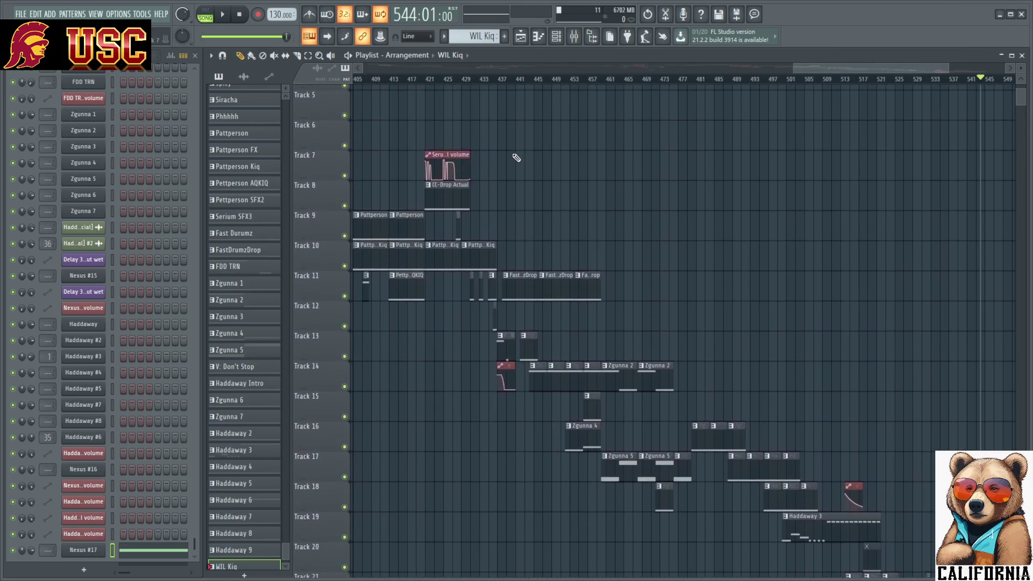
{"action": "scroll", "coordinate": [516, 158], "scroll_direction": "up", "scroll_amount": 2, "text": "ctrl"}
{"action": "scroll", "coordinate": [834, 130], "scroll_direction": "down", "scroll_amount": 2}
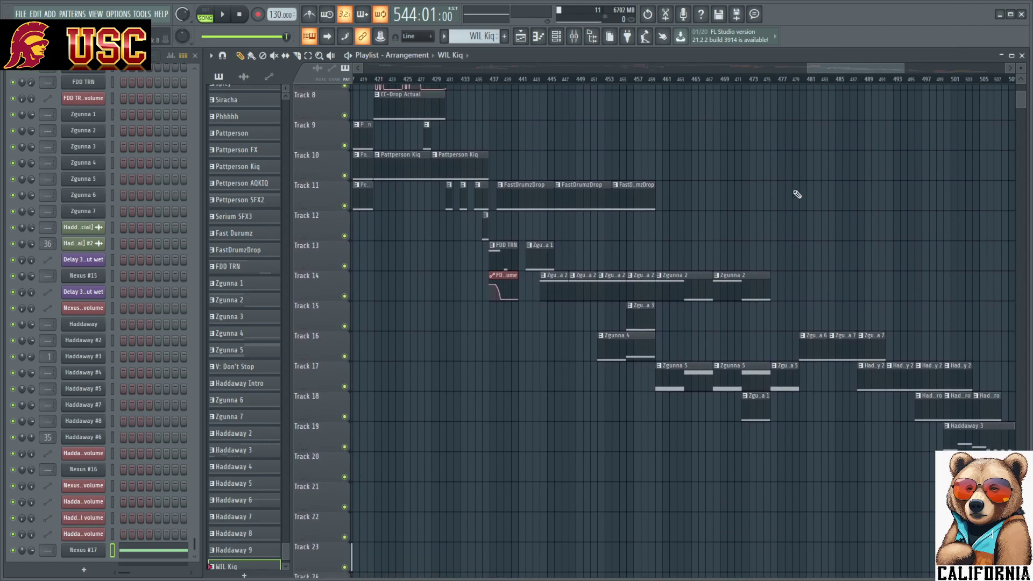
{"action": "scroll", "coordinate": [797, 195], "scroll_direction": "up", "scroll_amount": 3}
{"action": "scroll", "coordinate": [543, 164], "scroll_direction": "down", "scroll_amount": 6}
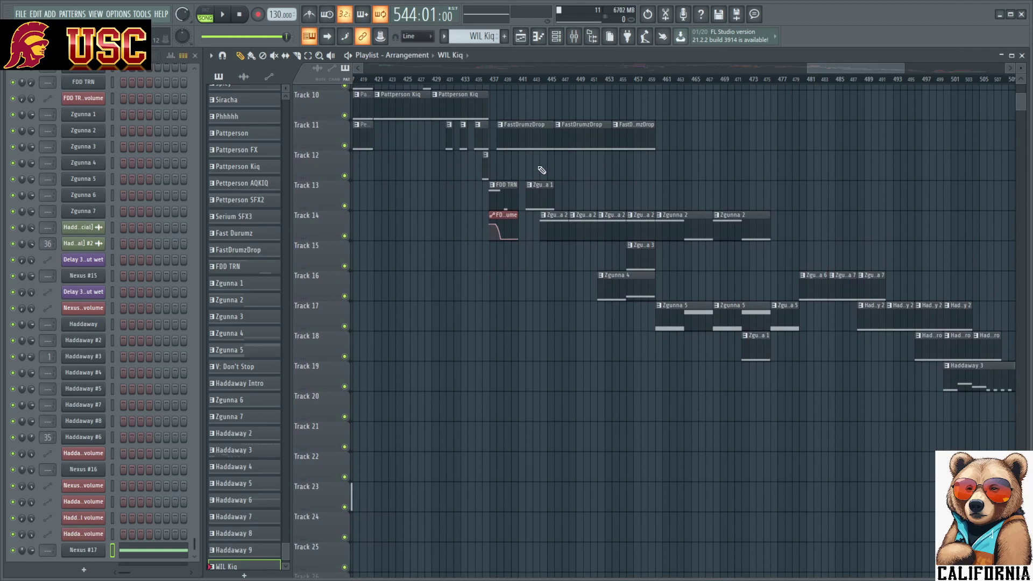
{"action": "scroll", "coordinate": [542, 170], "scroll_direction": "up", "scroll_amount": 4}
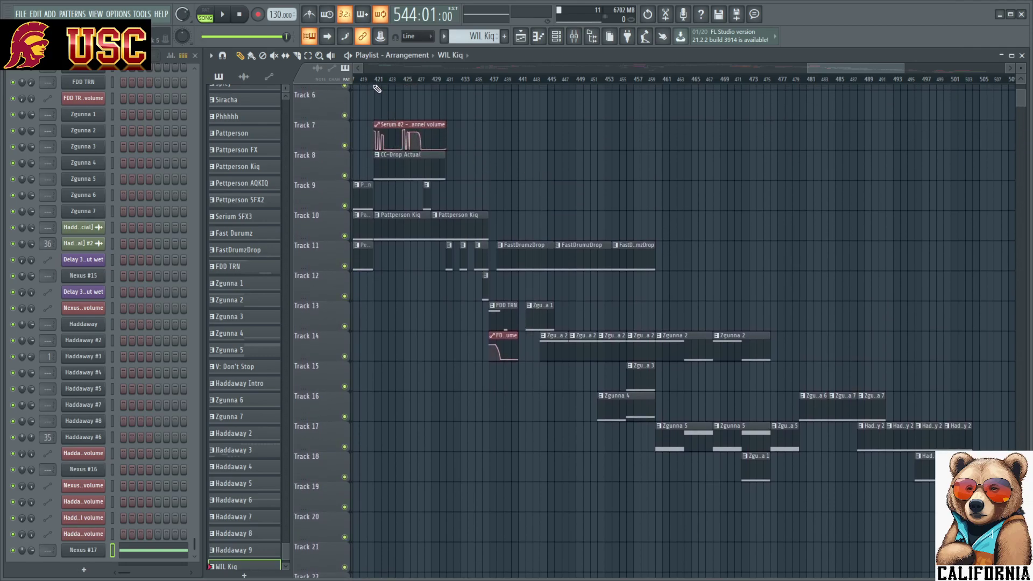
{"action": "scroll", "coordinate": [722, 205], "scroll_direction": "down", "scroll_amount": 3}
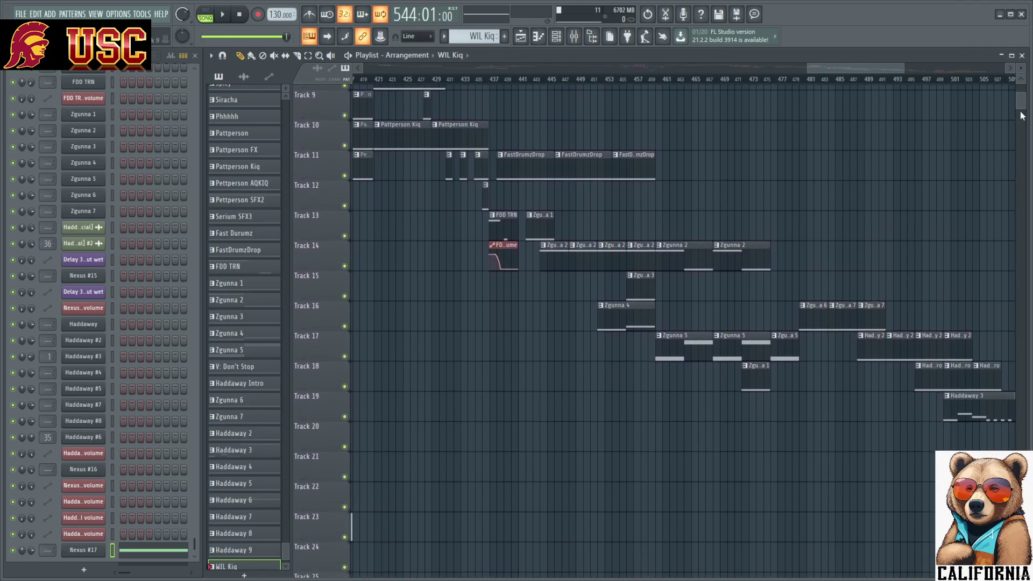
{"action": "scroll", "coordinate": [1010, 73], "scroll_direction": "right", "scroll_amount": 10}
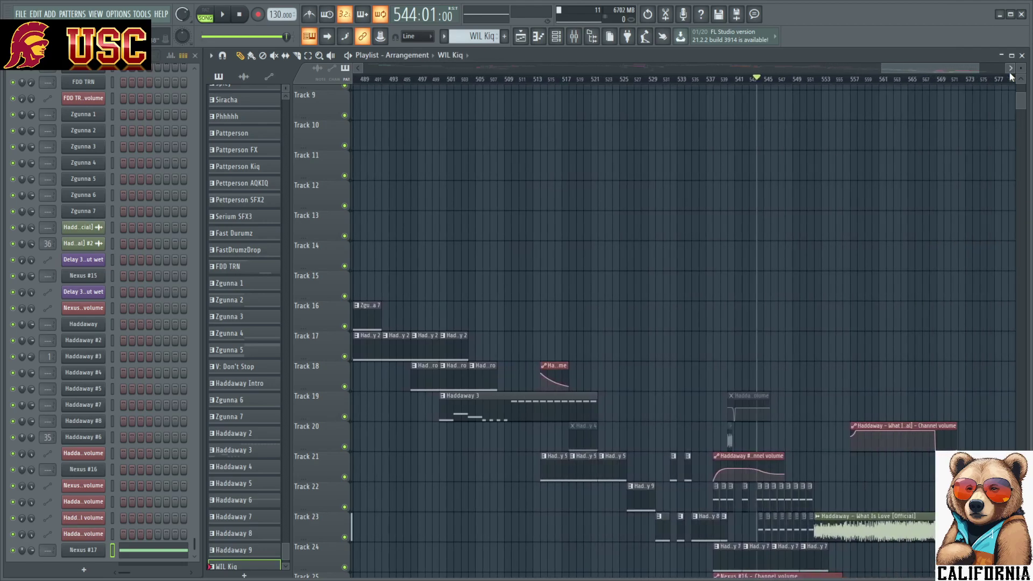
{"action": "scroll", "coordinate": [826, 170], "scroll_direction": "down", "scroll_amount": 2}
{"action": "scroll", "coordinate": [364, 80], "scroll_direction": "down", "scroll_amount": 3}
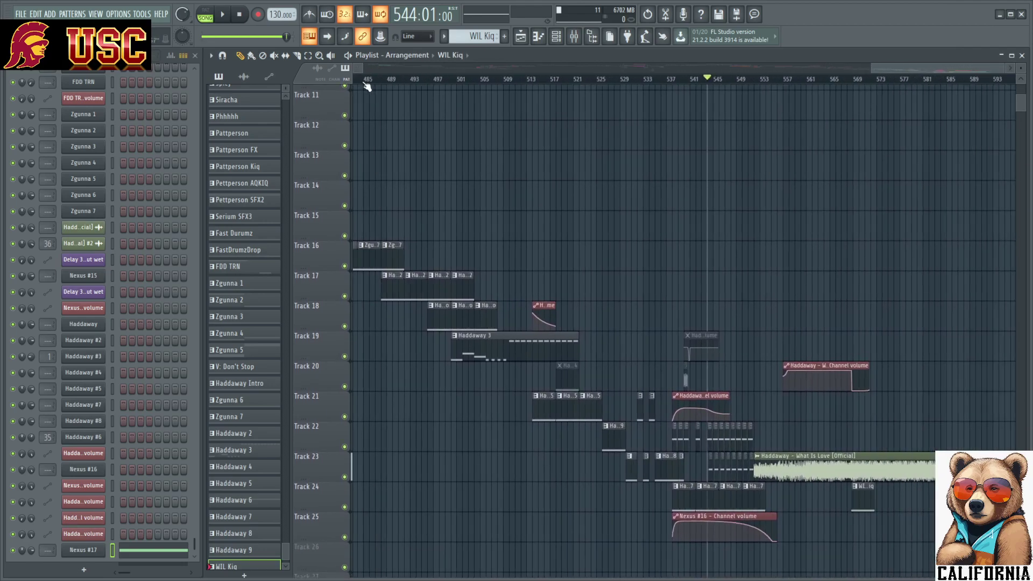
Play the song from bar 480 and lower the system volume to 40.
{"action": "scroll", "coordinate": [430, 130], "scroll_direction": "down", "scroll_amount": 3}
{"action": "left_click", "coordinate": [454, 80]}
{"action": "scroll", "coordinate": [468, 155], "scroll_direction": "up", "scroll_amount": 5}
{"action": "left_click", "coordinate": [222, 14]}
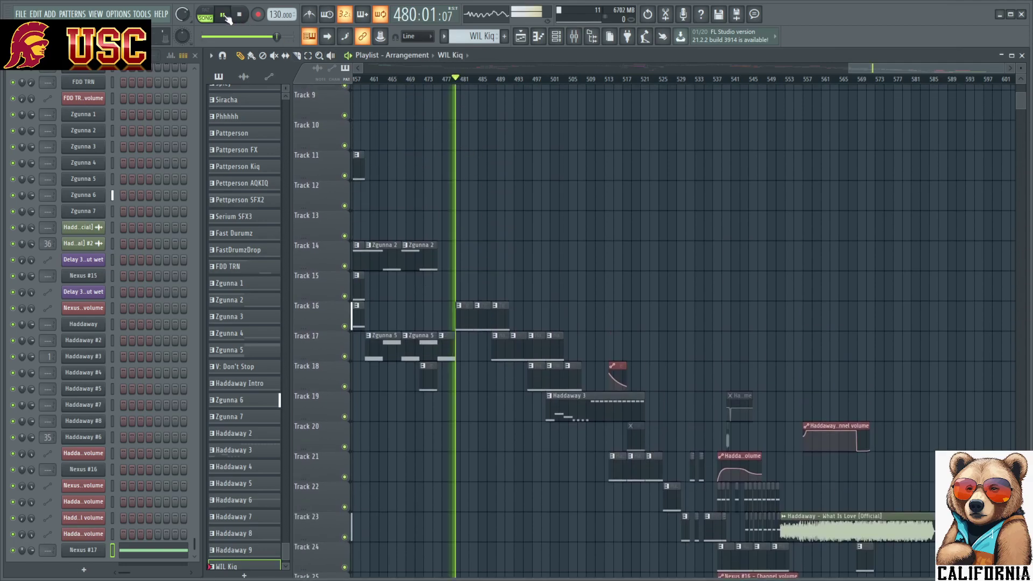
{"action": "key", "text": "XF86AudioLowerVolume"}
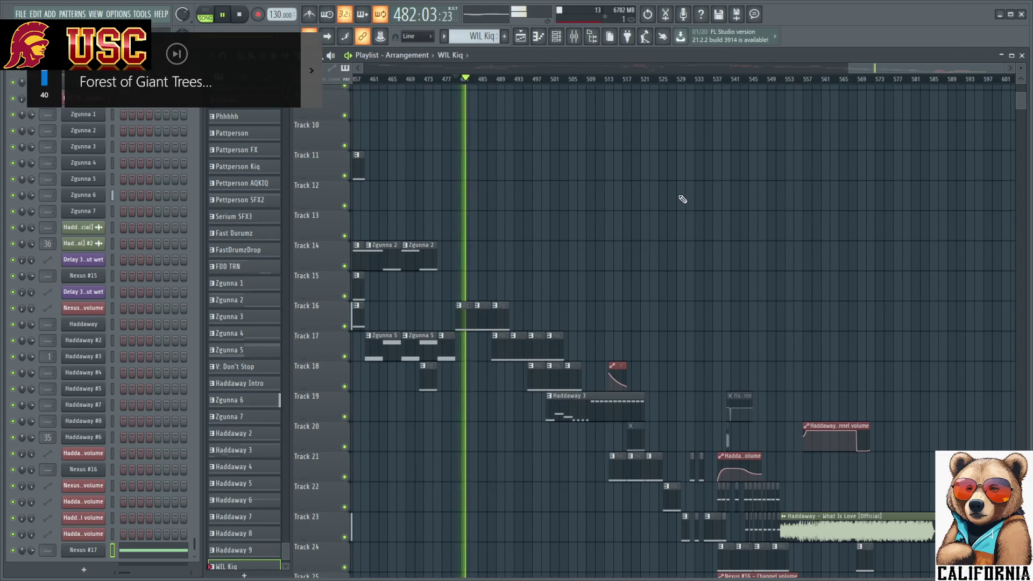
Listen through the Haddaway section past bar 542, checking the playback time in minutes on the way, and stop playback.
{"action": "scroll", "coordinate": [646, 214], "scroll_direction": "down", "scroll_amount": 2}
{"action": "scroll", "coordinate": [692, 224], "scroll_direction": "up", "scroll_amount": 2, "text": "ctrl"}
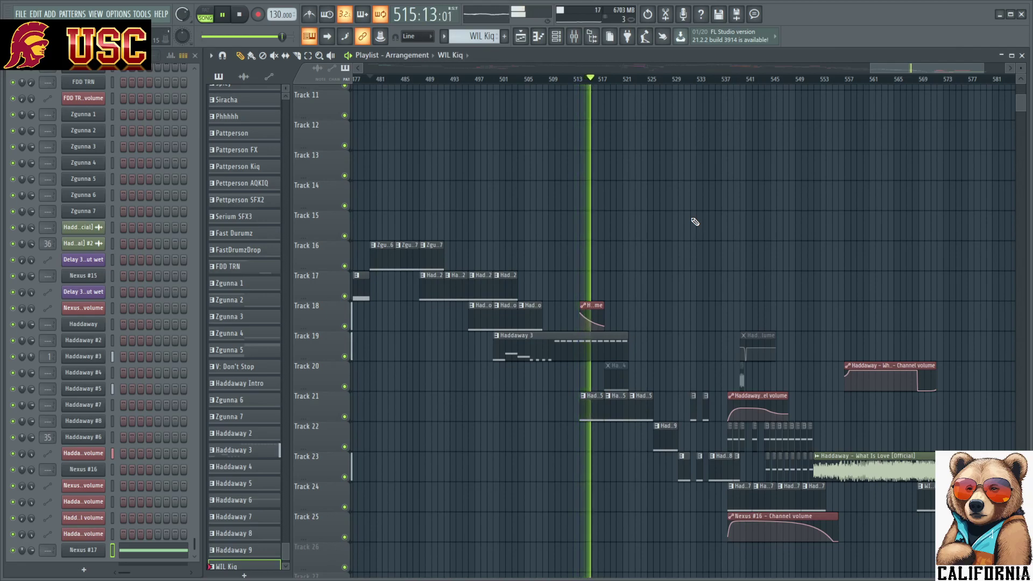
{"action": "left_click_drag", "start_coordinate": [932, 77], "coordinate": [941, 74]}
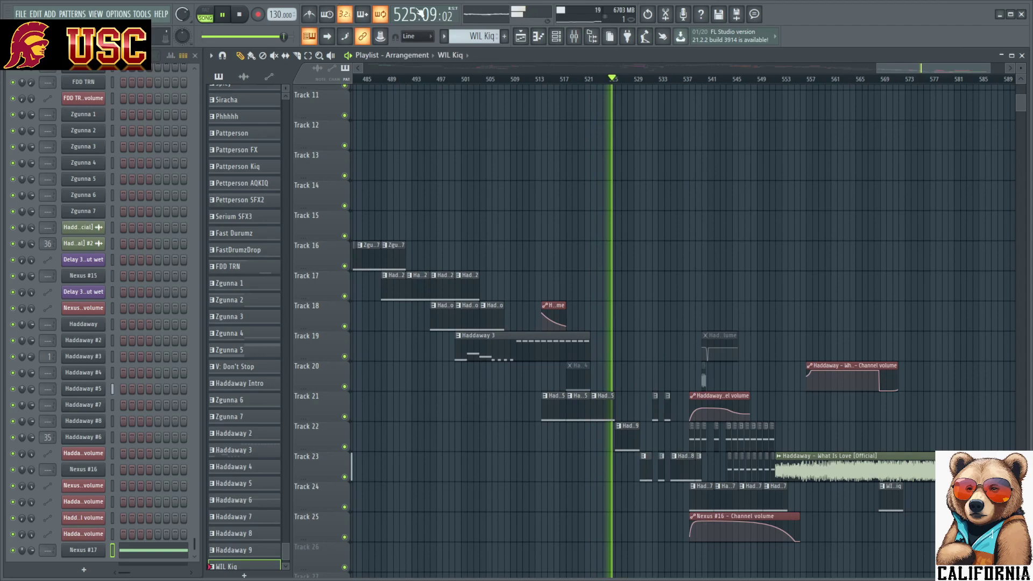
{"action": "left_click", "coordinate": [433, 15]}
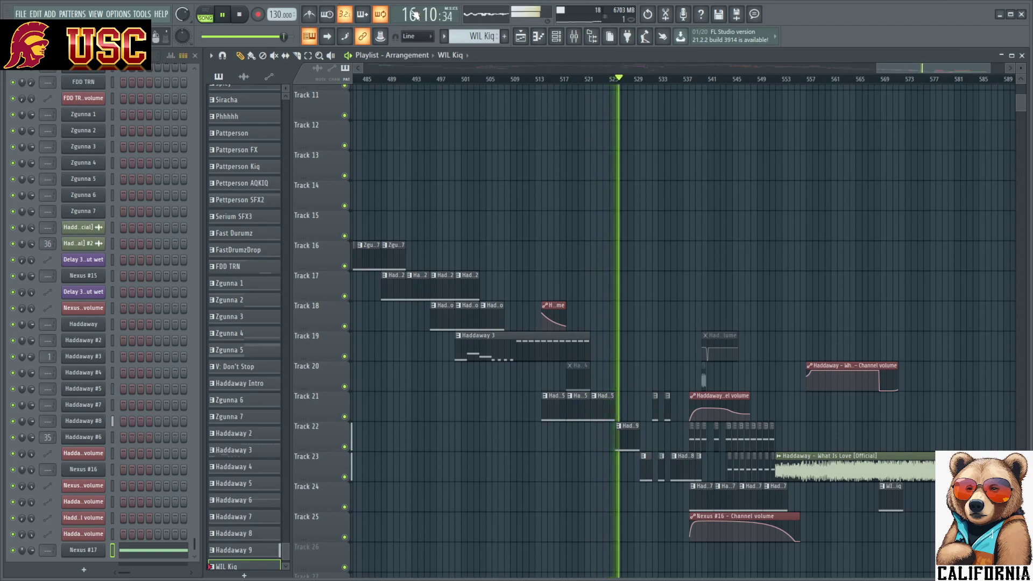
{"action": "left_click", "coordinate": [421, 21]}
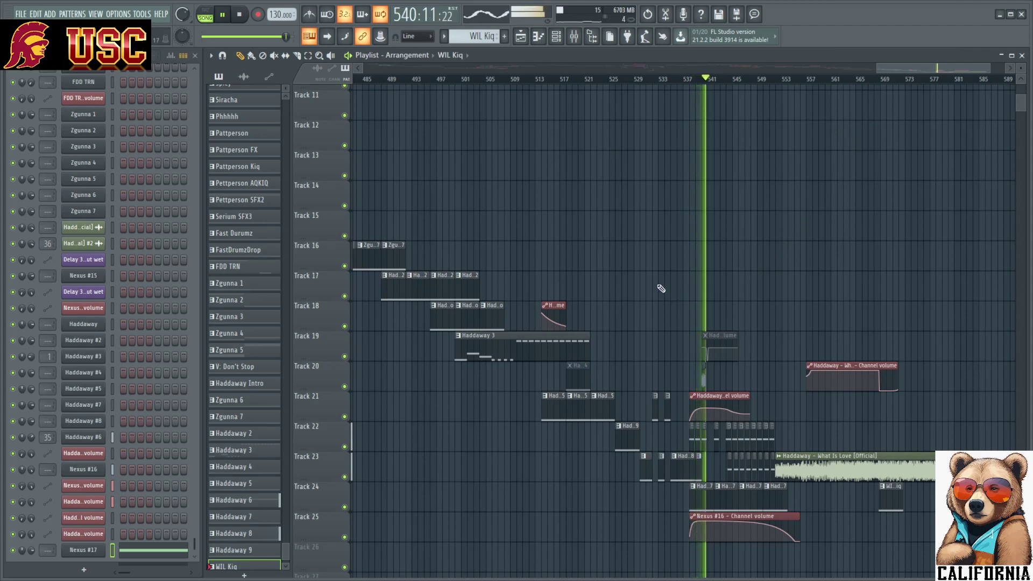
{"action": "scroll", "coordinate": [658, 79], "scroll_direction": "up", "scroll_amount": 3}
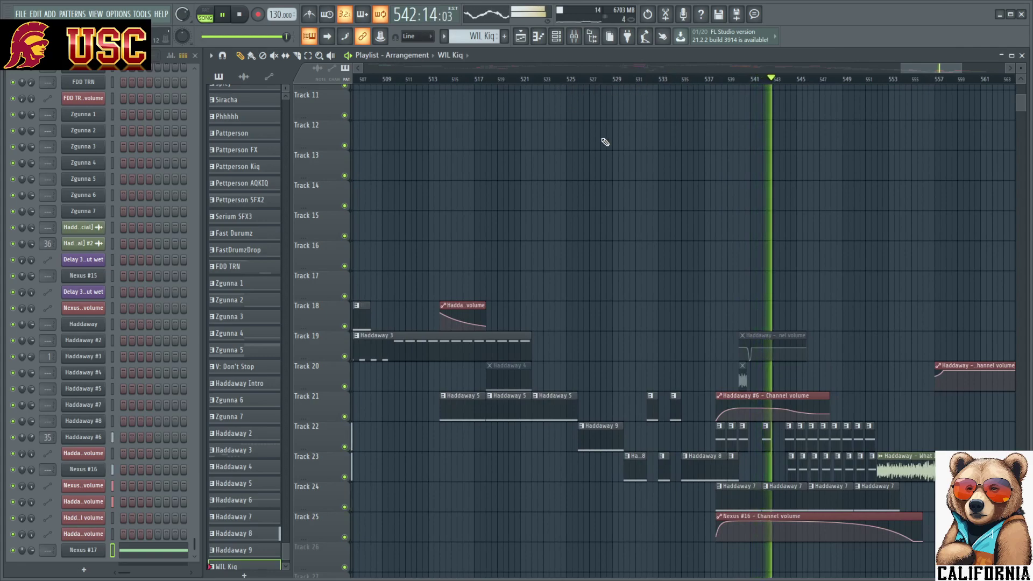
{"action": "scroll", "coordinate": [606, 143], "scroll_direction": "down", "scroll_amount": 3}
{"action": "left_click", "coordinate": [224, 16]}
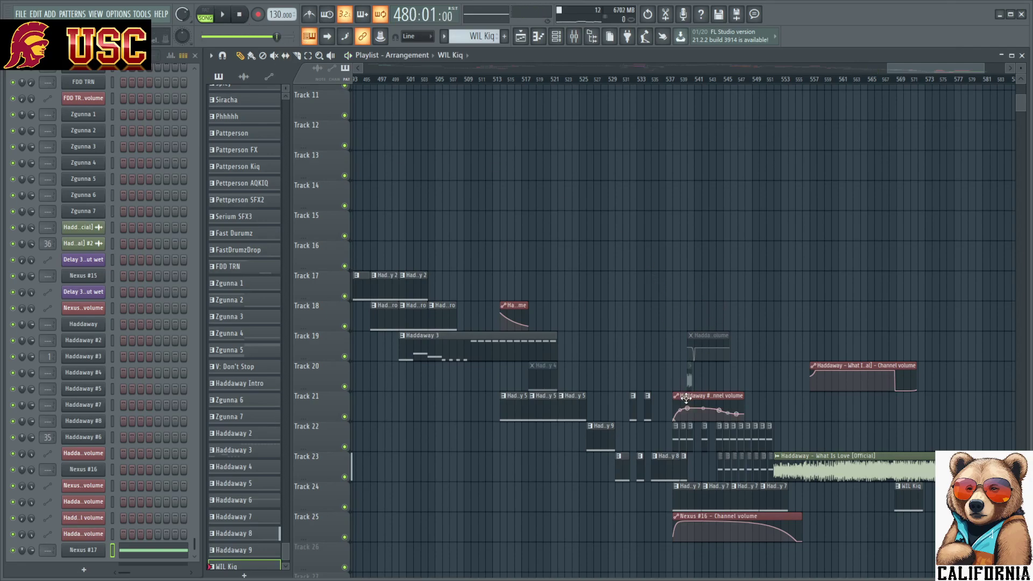
Inspect the first Haddaway 6 clip on Track 22 in the piano roll and close it.
{"action": "double_click", "coordinate": [676, 435]}
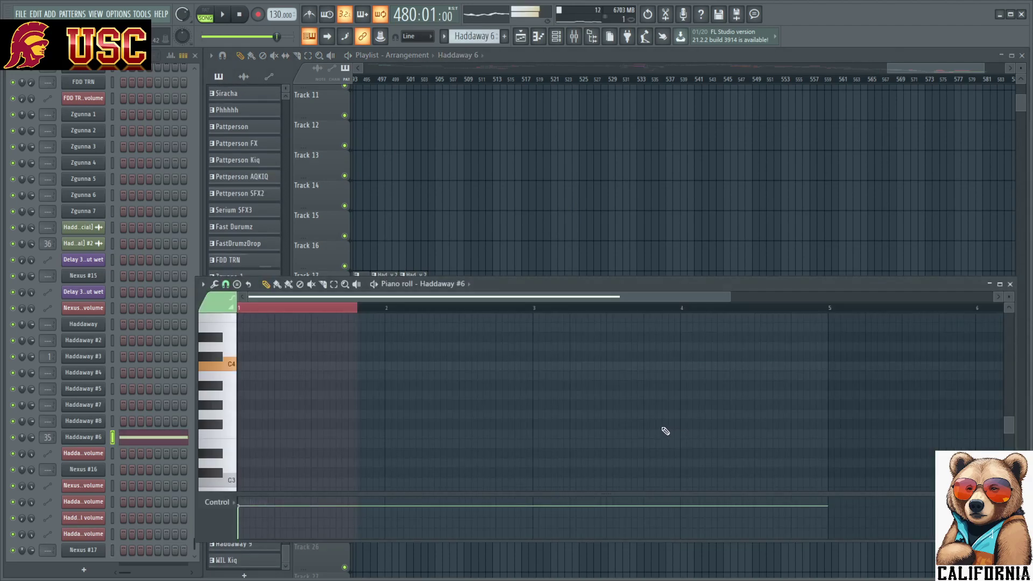
{"action": "left_click", "coordinate": [1010, 285]}
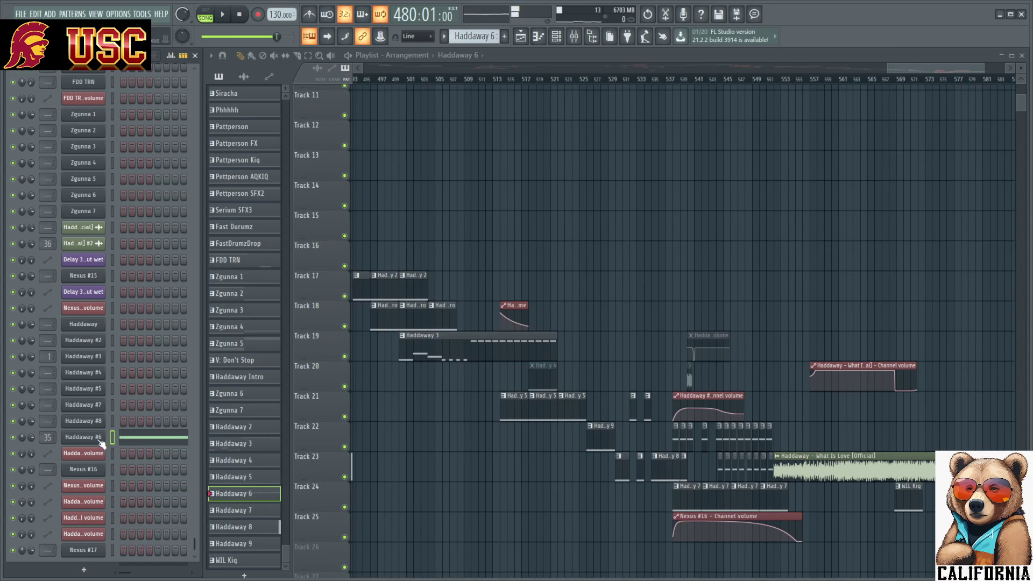
Follow the playback closely from about bar 510 to the start of the Haddaway 6 clips at bar 538.
{"action": "scroll", "coordinate": [686, 390], "scroll_direction": "up", "scroll_amount": 8}
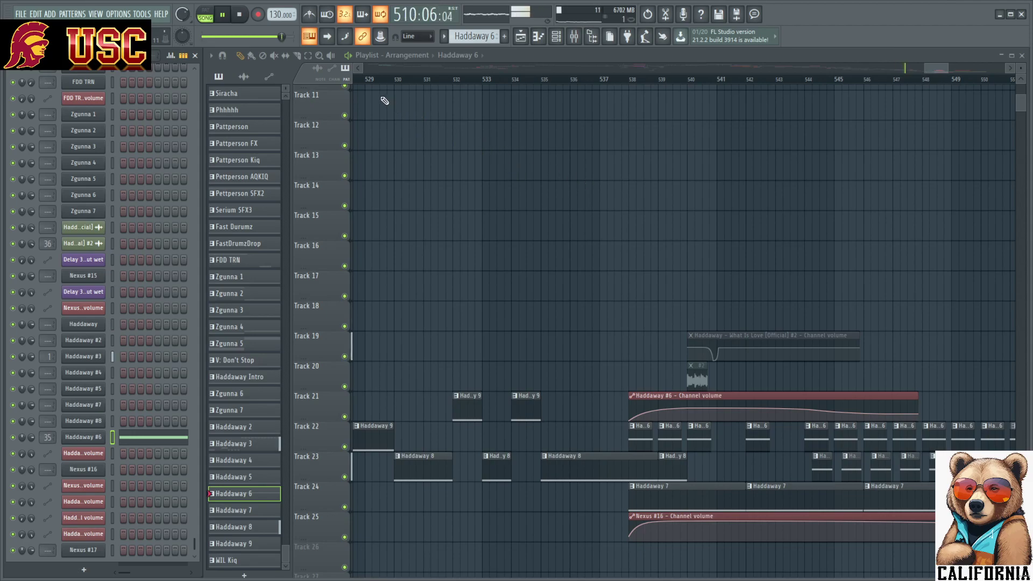
{"action": "left_click", "coordinate": [358, 69]}
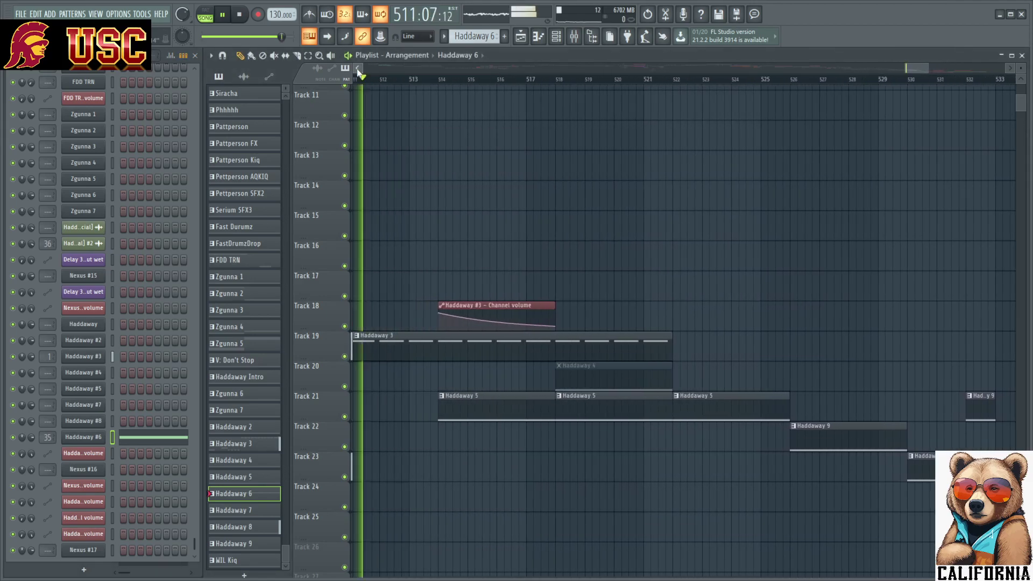
{"action": "left_click", "coordinate": [1010, 68]}
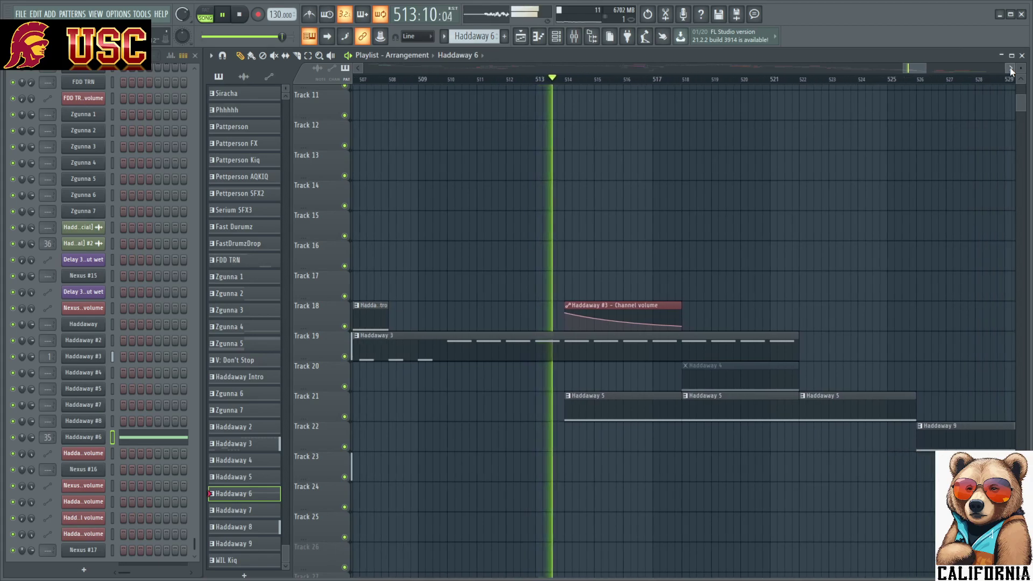
{"action": "left_click", "coordinate": [1011, 69]}
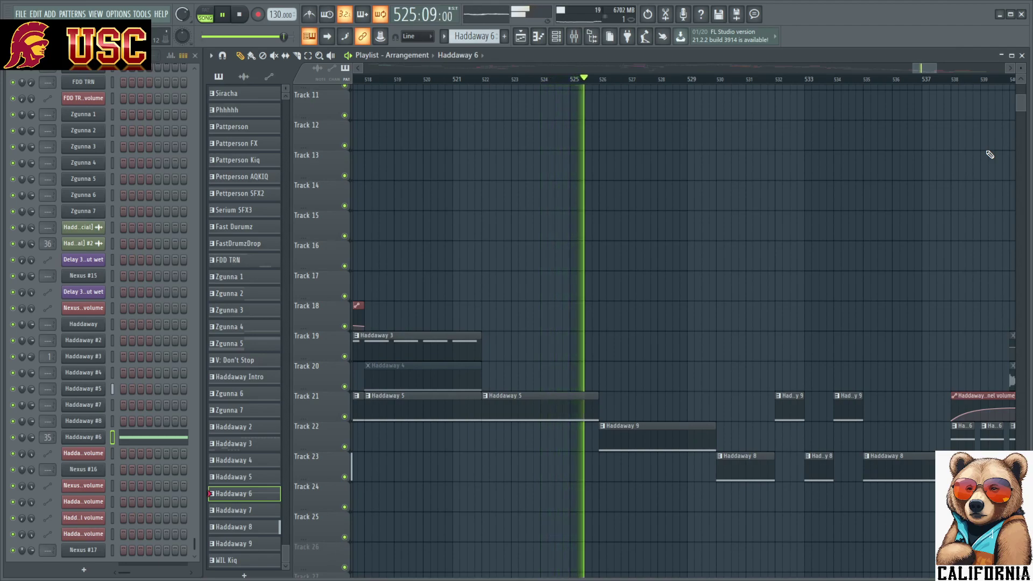
{"action": "left_click", "coordinate": [1010, 68]}
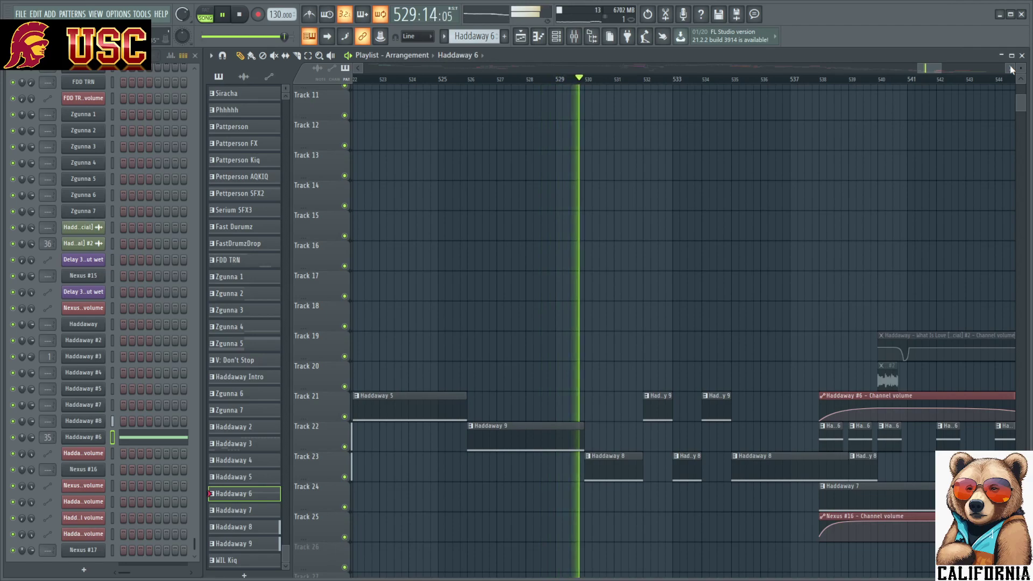
{"action": "left_click", "coordinate": [1011, 69]}
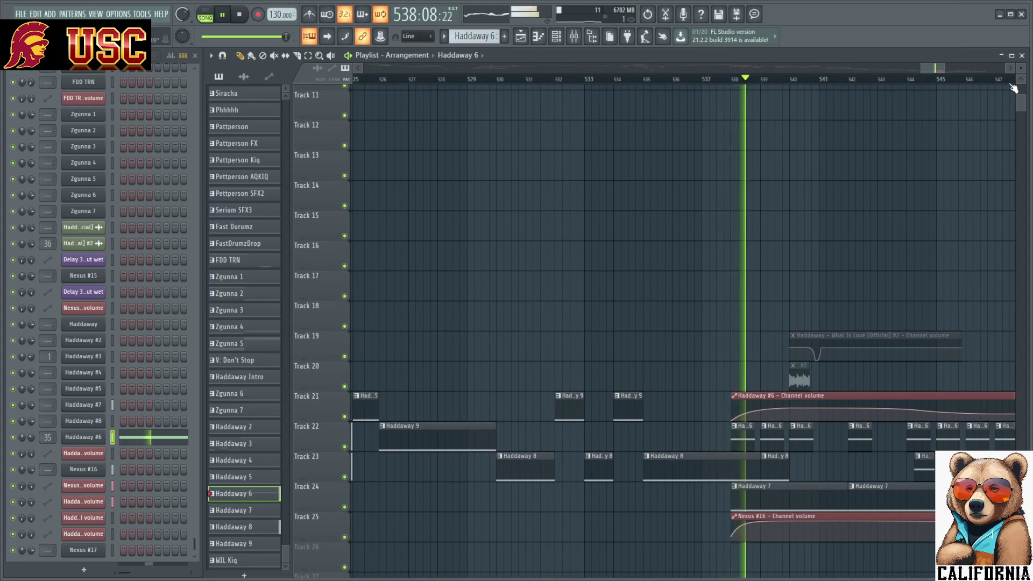
Delete the first two Haddaway 6 clips on Track 22 and move the Haddaway #6 channel volume automation to start at bar 540.
{"action": "left_click", "coordinate": [241, 17]}
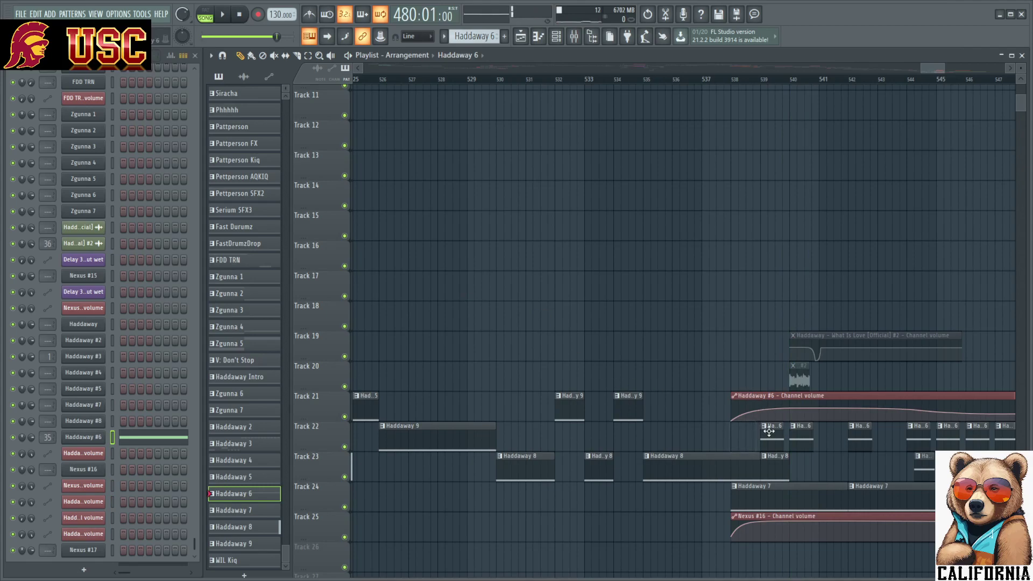
{"action": "left_click", "coordinate": [1012, 69]}
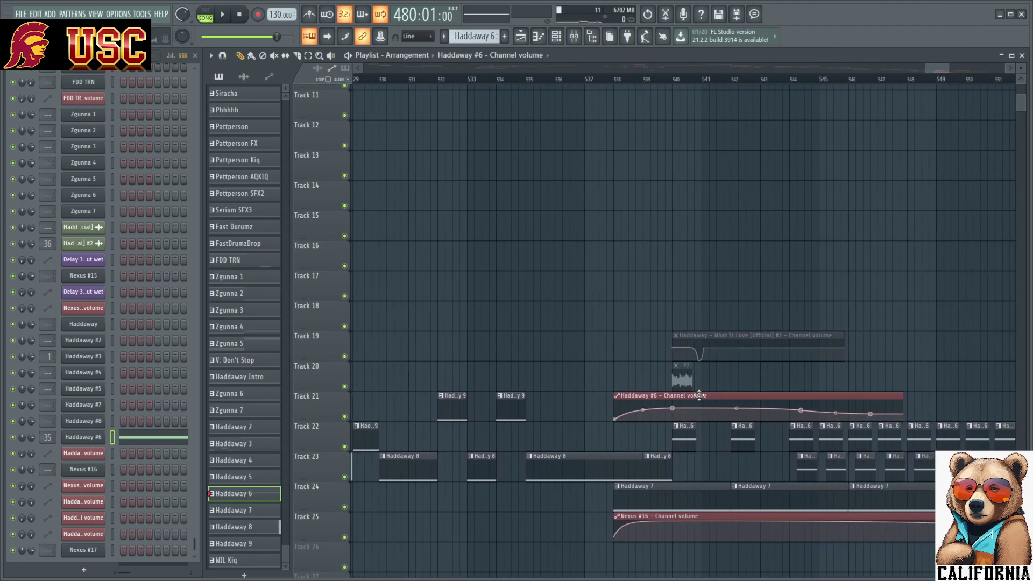
{"action": "left_click", "coordinate": [758, 396]}
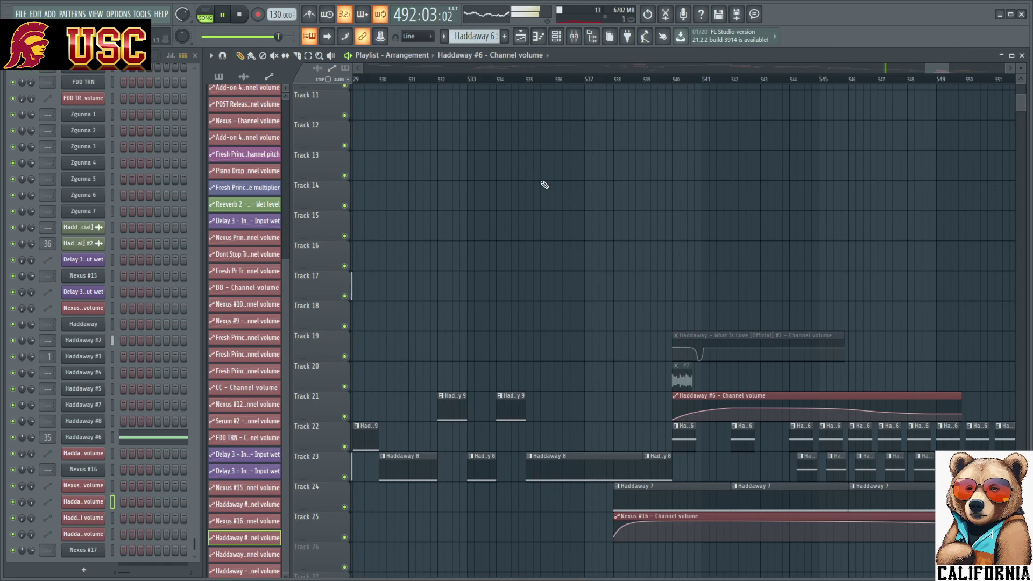
Replay the arrangement and follow the playhead through the Haddaway 3 and Haddaway 5 clips around bar 517.
{"action": "scroll", "coordinate": [527, 196], "scroll_direction": "down", "scroll_amount": 3}
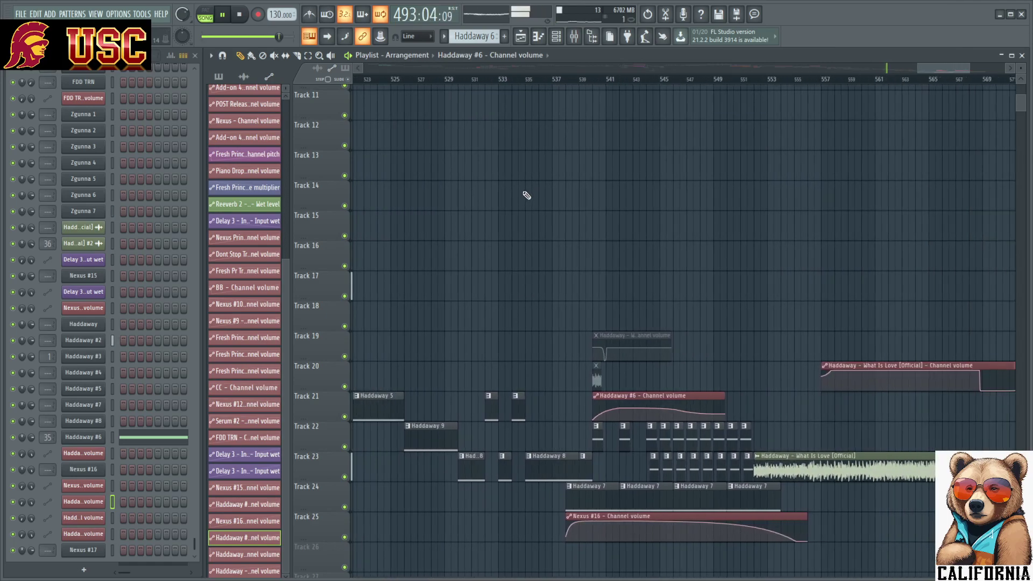
{"action": "left_click", "coordinate": [358, 69]}
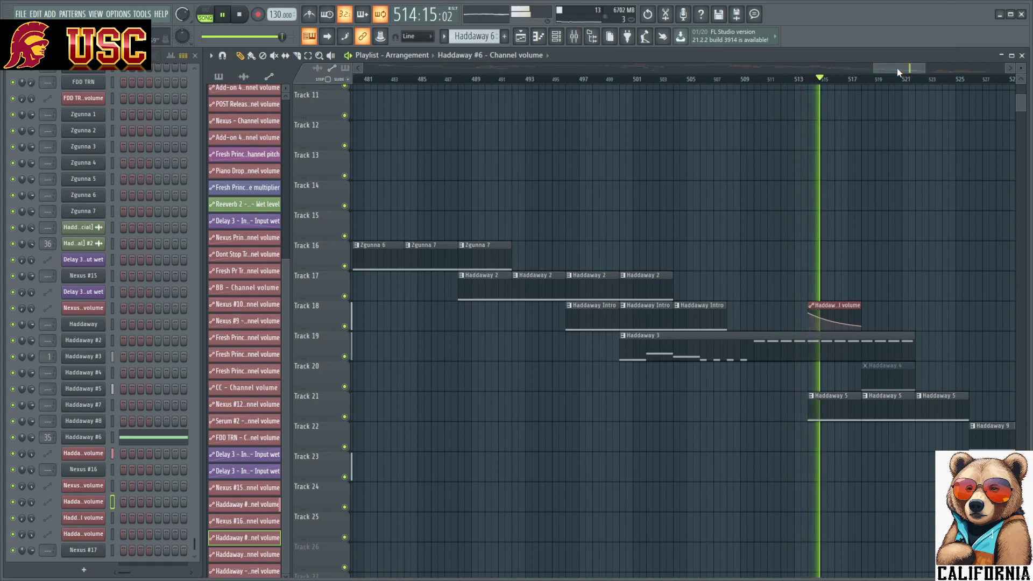
{"action": "left_click_drag", "start_coordinate": [896, 69], "coordinate": [904, 72]}
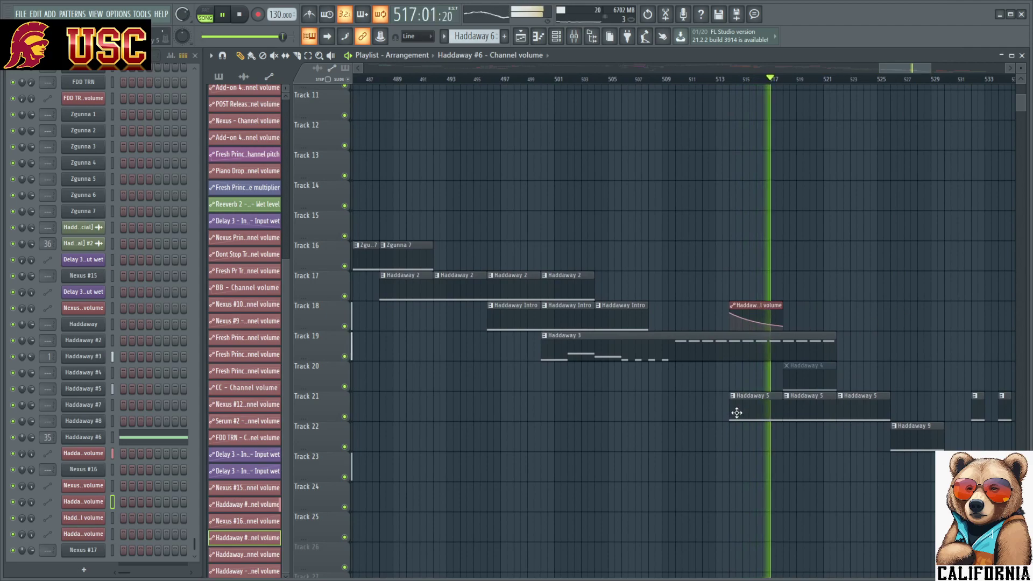
Check the Nexus presets loaded on the Haddaway #6 and Haddaway #5 channels, closing each plugin window.
{"action": "left_click", "coordinate": [84, 437]}
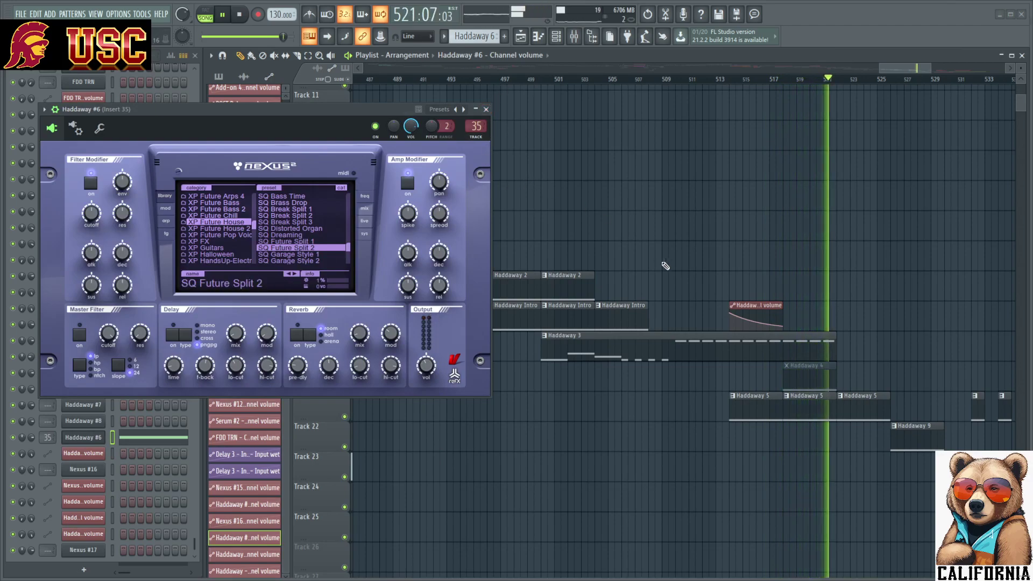
{"action": "left_click", "coordinate": [486, 110]}
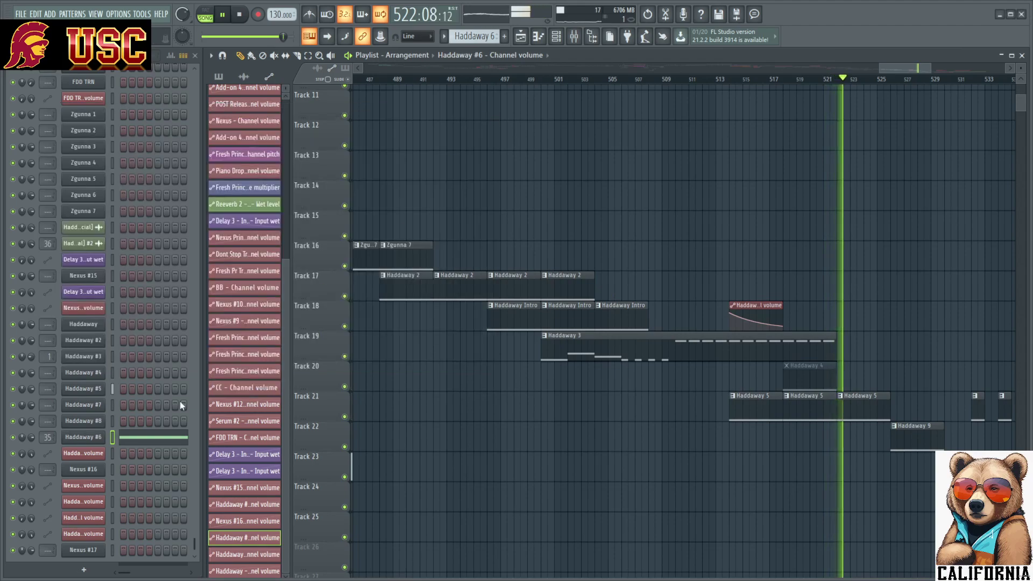
{"action": "scroll", "coordinate": [166, 424], "scroll_direction": "up", "scroll_amount": 7}
{"action": "scroll", "coordinate": [165, 424], "scroll_direction": "down", "scroll_amount": 7}
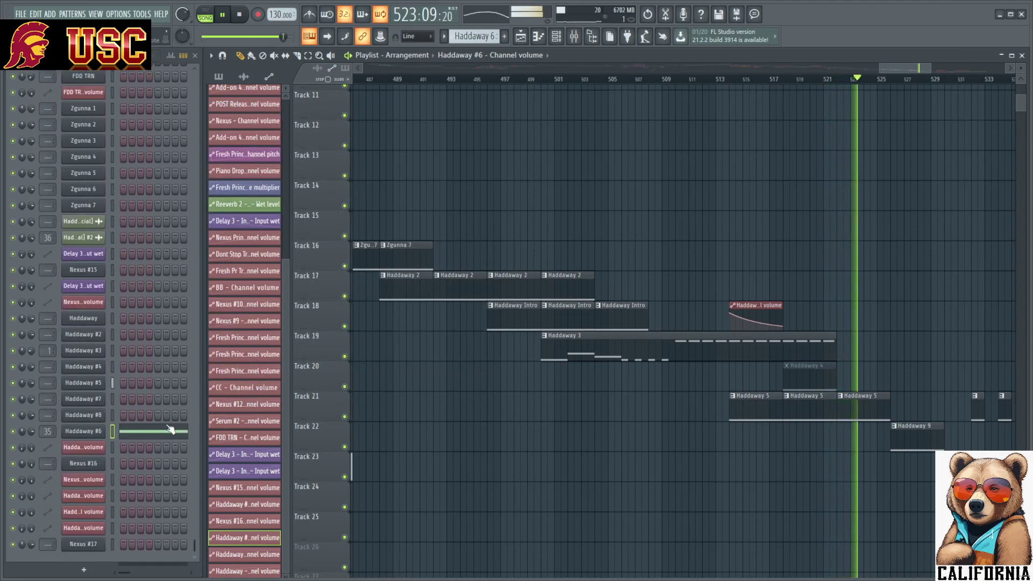
{"action": "left_click", "coordinate": [91, 382]}
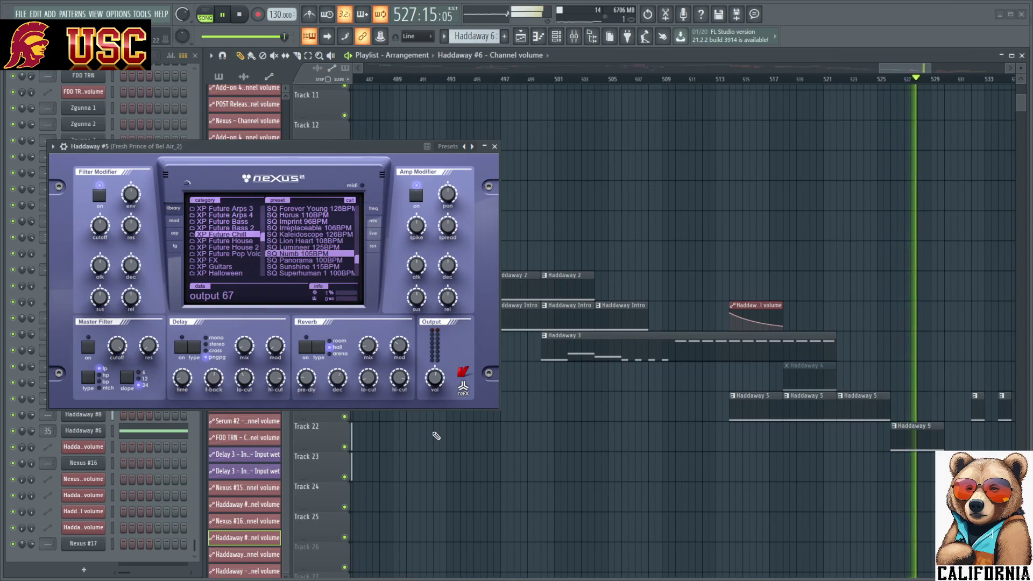
{"action": "left_click", "coordinate": [495, 147]}
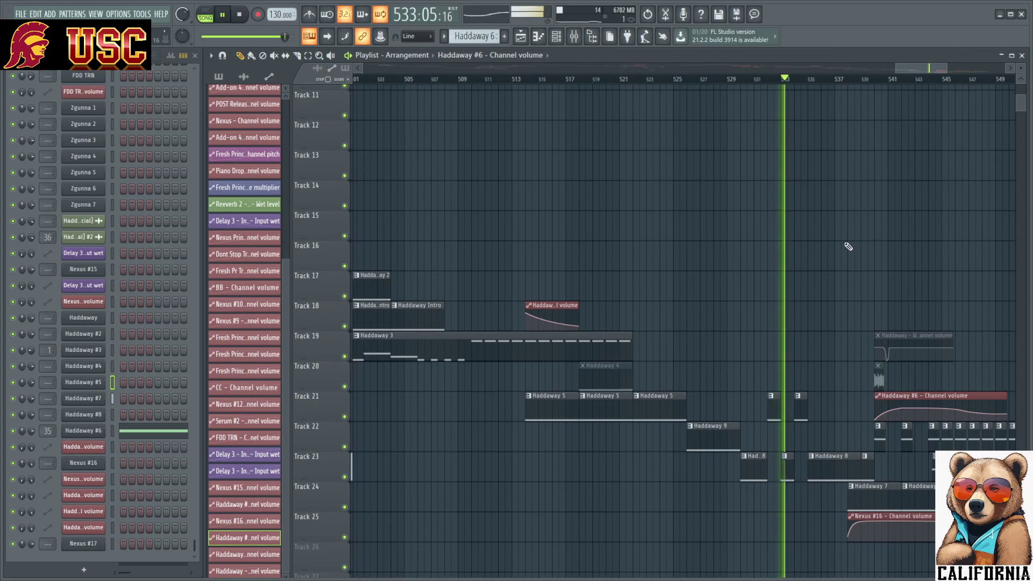
Compare the Nexus settings of the Haddaway #5 and Haddaway #6 channels, including the Haddaway #5 output volume, closing each plugin window.
{"action": "left_click", "coordinate": [93, 388]}
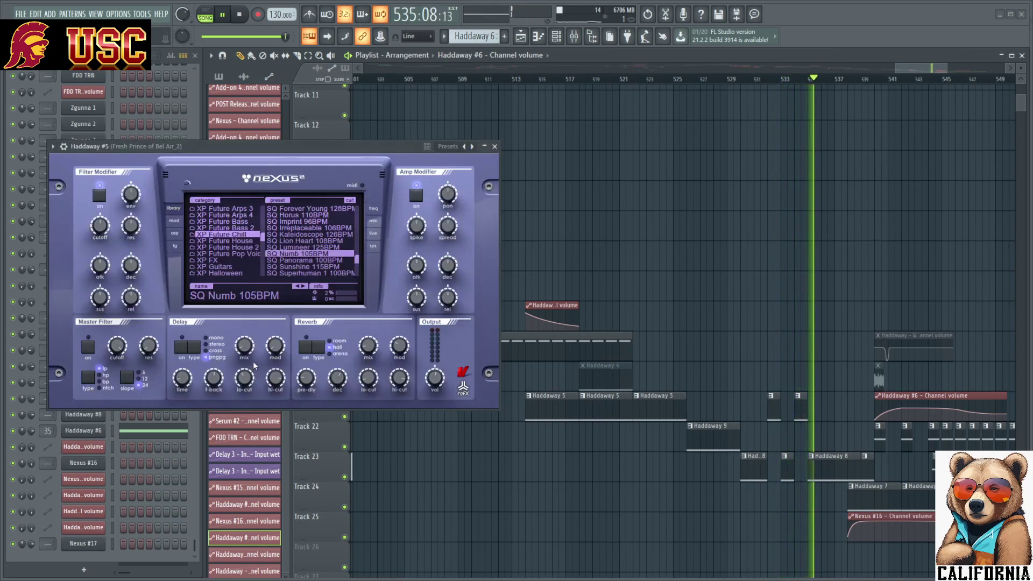
{"action": "left_click", "coordinate": [495, 146]}
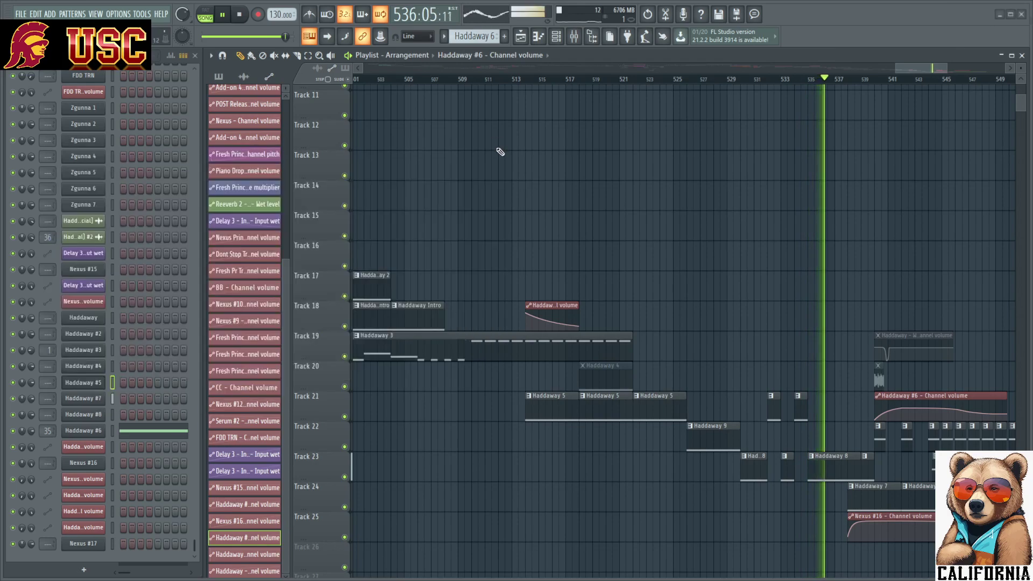
{"action": "left_click", "coordinate": [83, 430]}
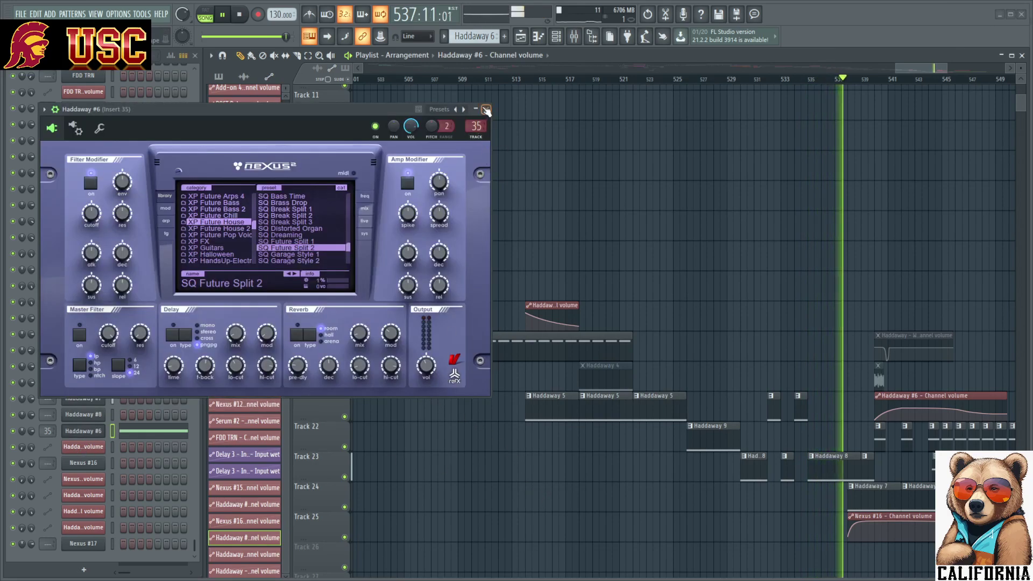
{"action": "left_click", "coordinate": [478, 120]}
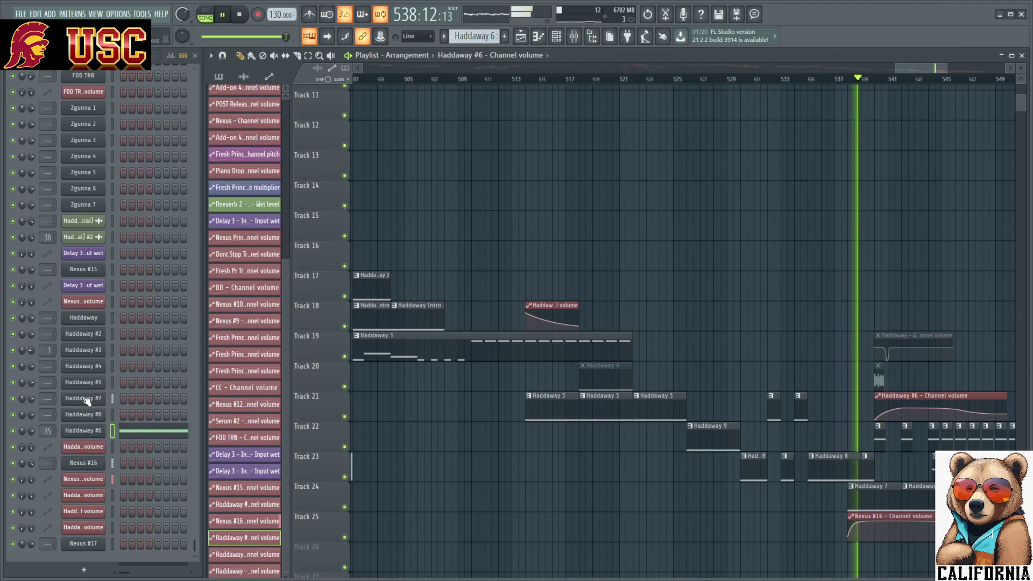
{"action": "left_click", "coordinate": [85, 384]}
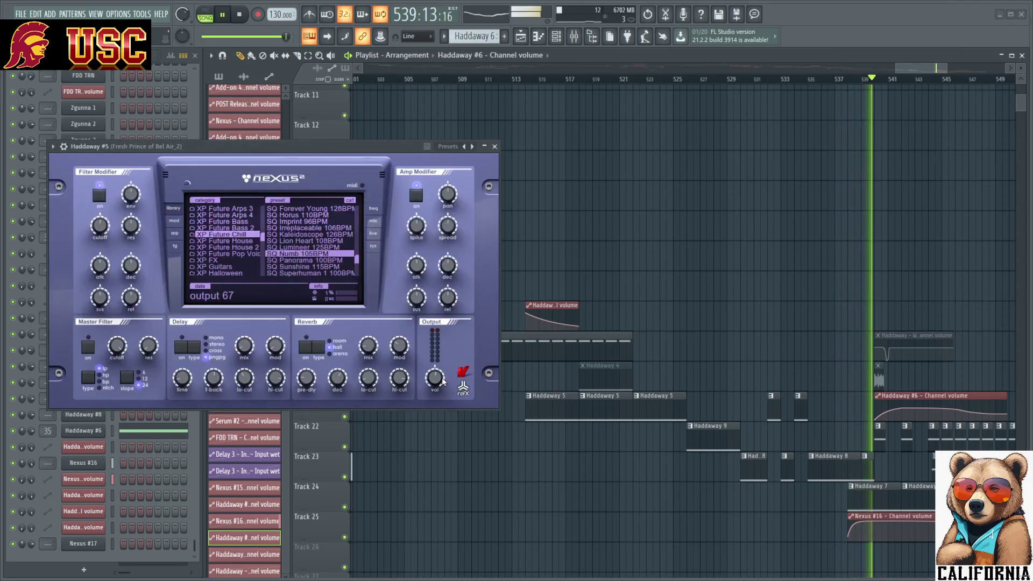
{"action": "left_click", "coordinate": [495, 147]}
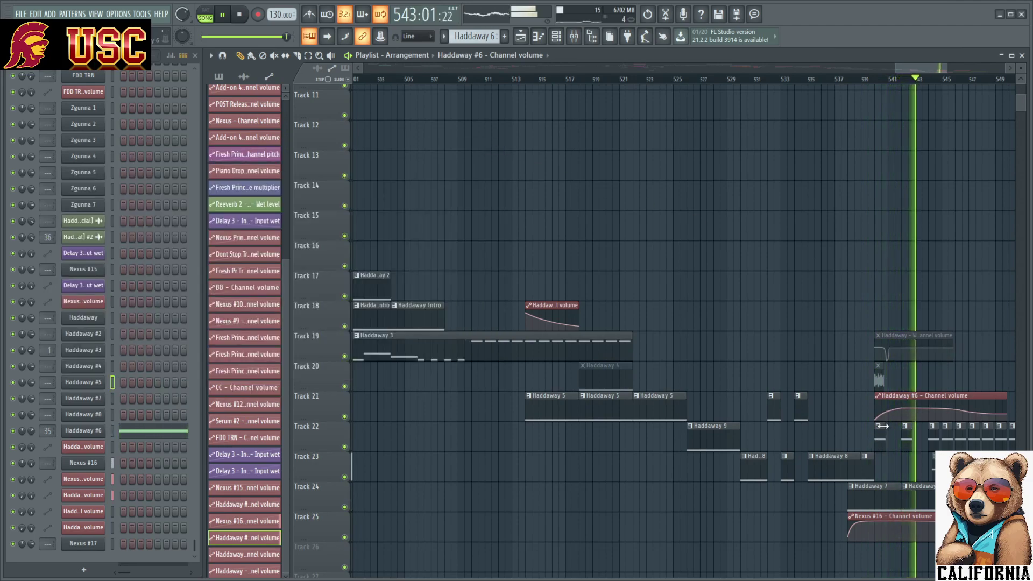
Straighten the opening ramp of the Haddaway #6 channel volume automation from bar 540, and undo the additional curve change.
{"action": "scroll", "coordinate": [894, 430], "scroll_direction": "up", "scroll_amount": 3}
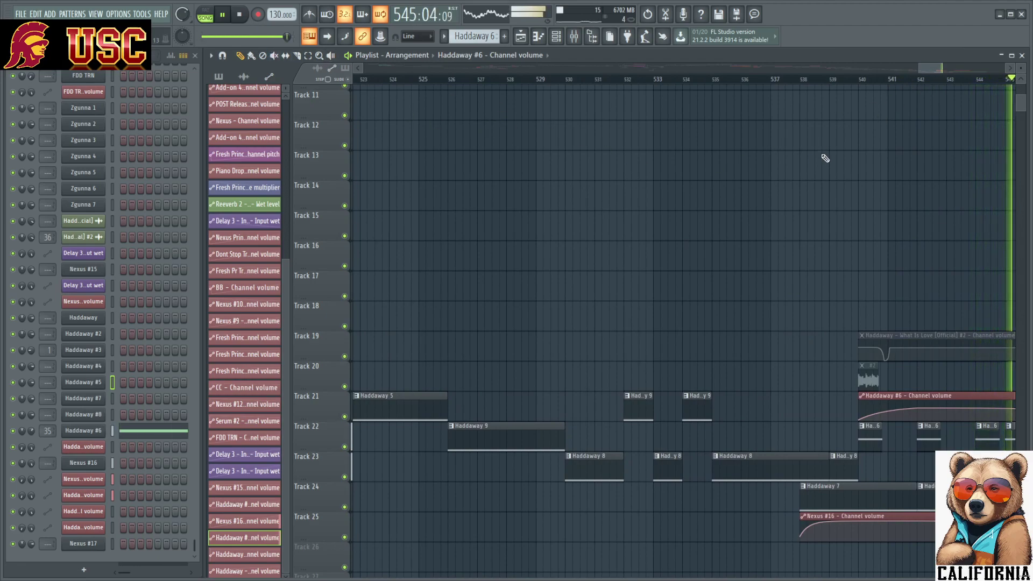
{"action": "left_click", "coordinate": [1009, 74]}
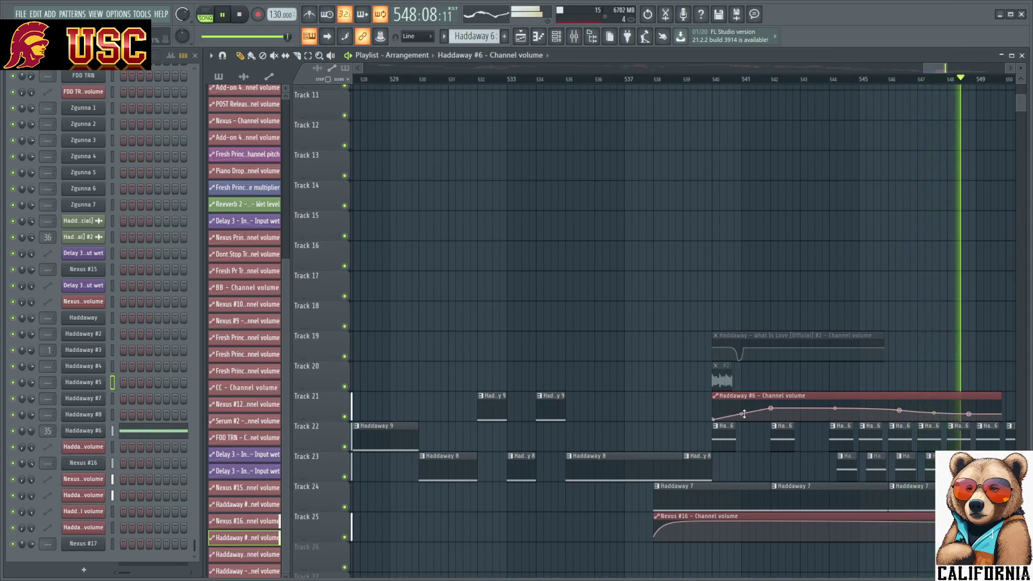
{"action": "left_click_drag", "start_coordinate": [771, 408], "coordinate": [785, 411]}
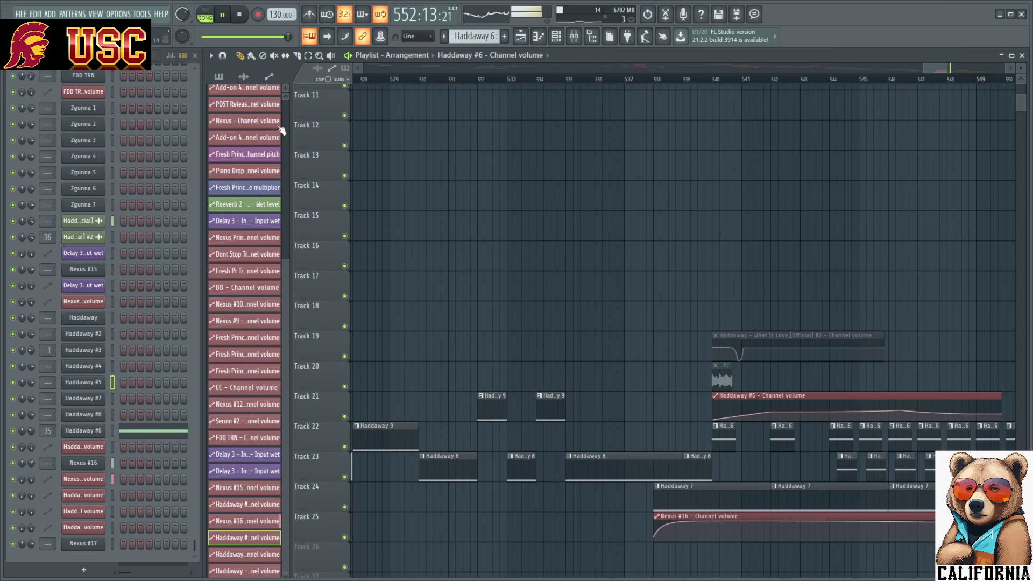
{"action": "key", "text": "ctrl+z"}
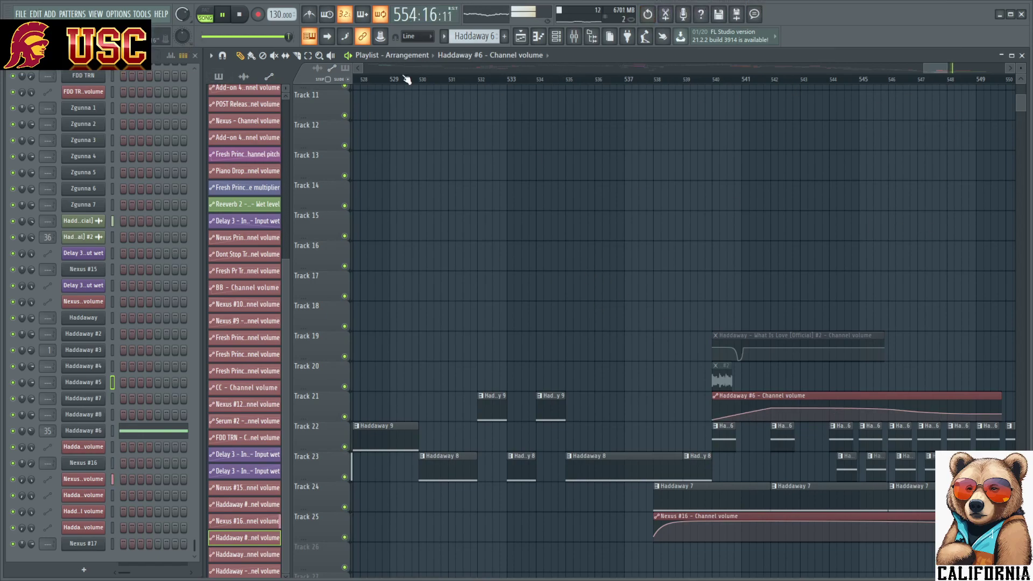
Stop playback and steepen the opening fade-in of the Haddaway - What Is Love [Official] channel volume automation near bar 557.
{"action": "mouse_move", "coordinate": [945, 81]}
{"action": "left_mouse_down"}
{"action": "mouse_move", "coordinate": [939, 69]}
{"action": "mouse_move", "coordinate": [957, 80]}
{"action": "left_mouse_up"}
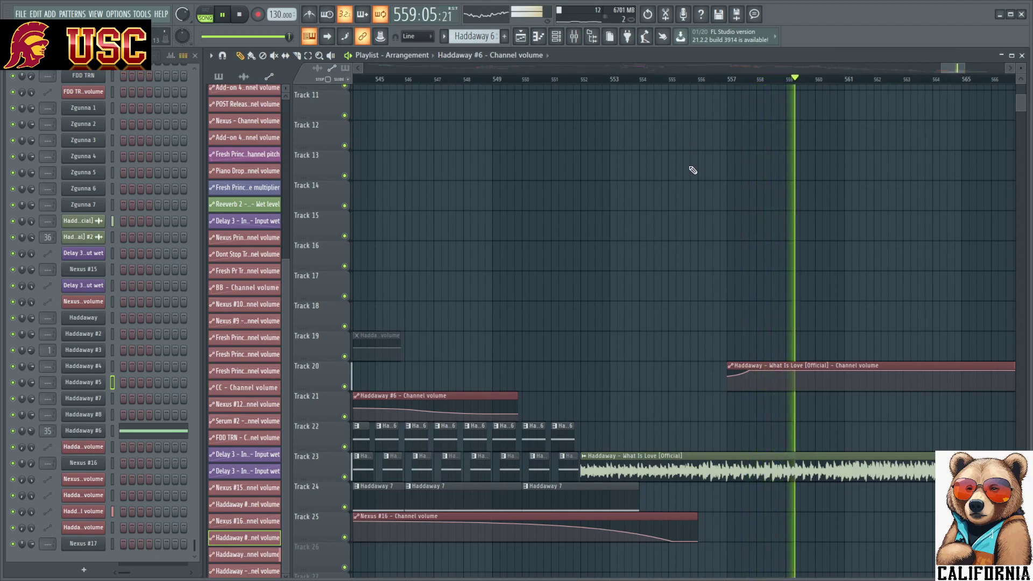
{"action": "left_click", "coordinate": [241, 16]}
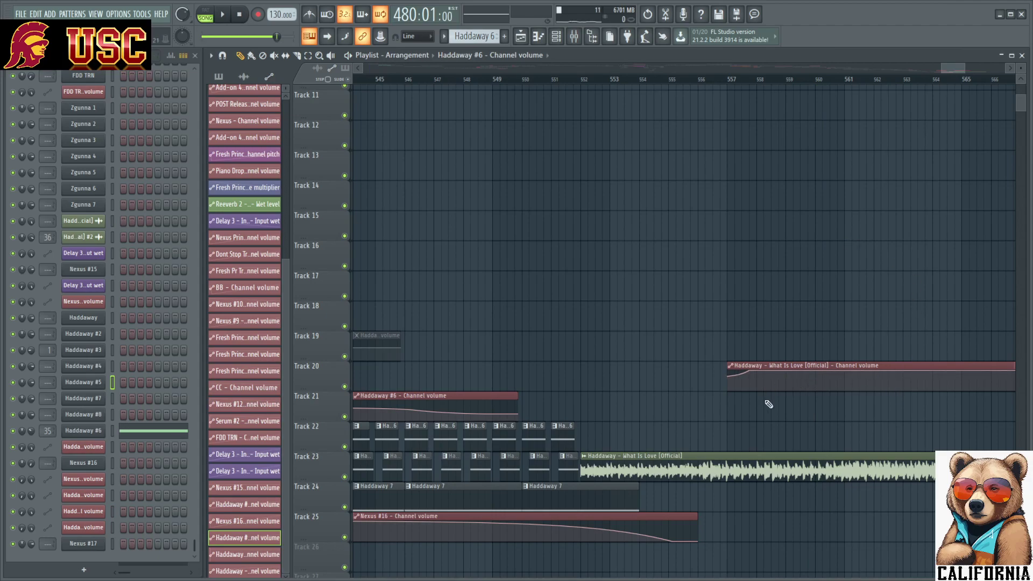
{"action": "left_click_drag", "start_coordinate": [730, 381], "coordinate": [740, 380]}
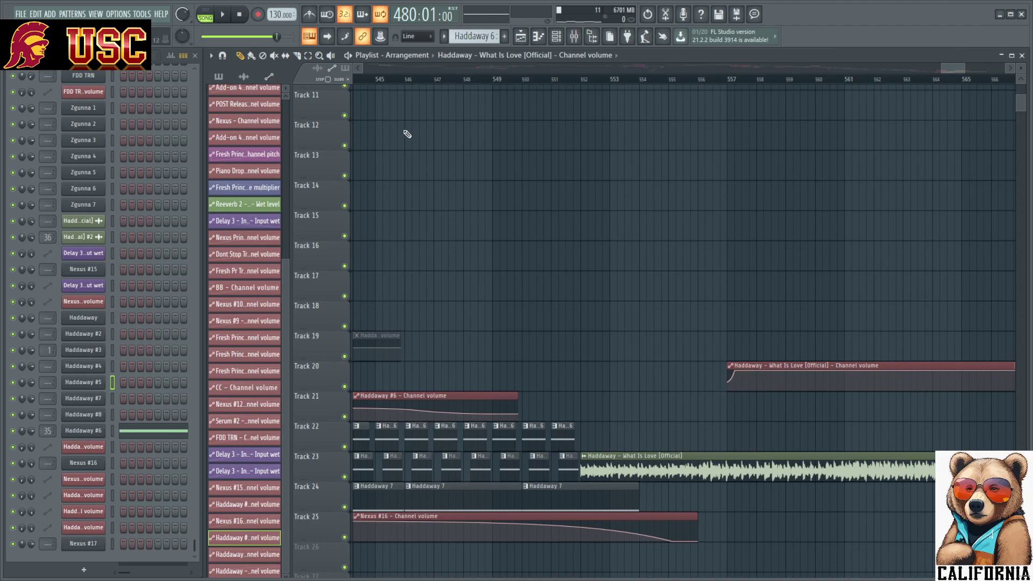
Play the arrangement from bar 530 into the Haddaway 6 clips, and stop it after bar 547.
{"action": "left_click", "coordinate": [357, 68]}
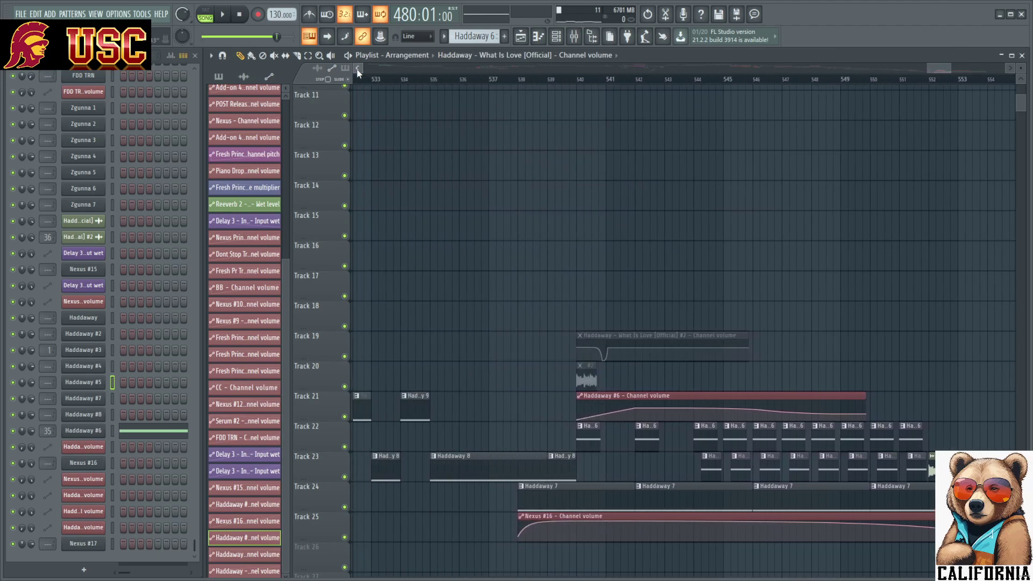
{"action": "left_click", "coordinate": [508, 84]}
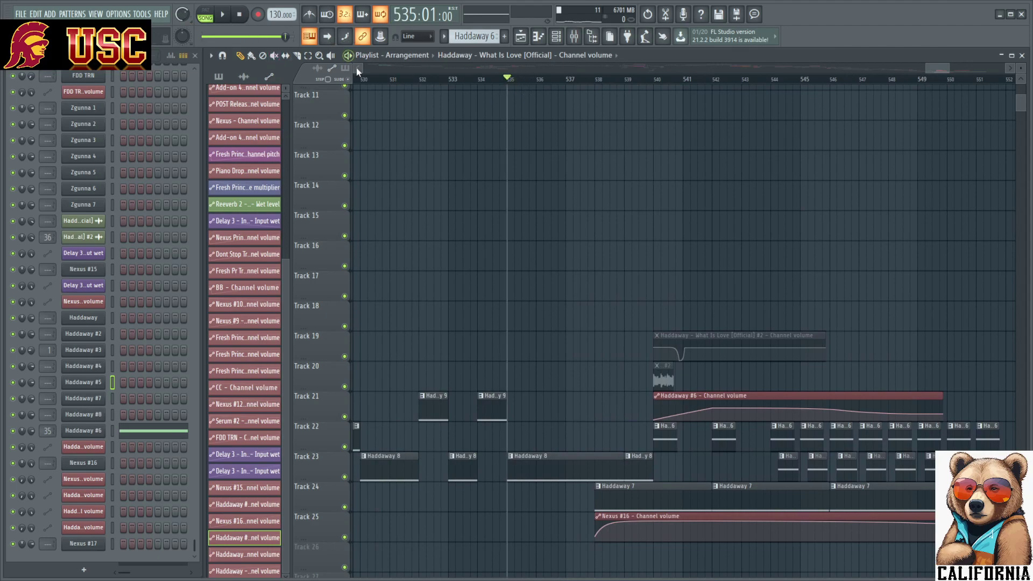
{"action": "left_click", "coordinate": [365, 82]}
{"action": "key", "text": "space"}
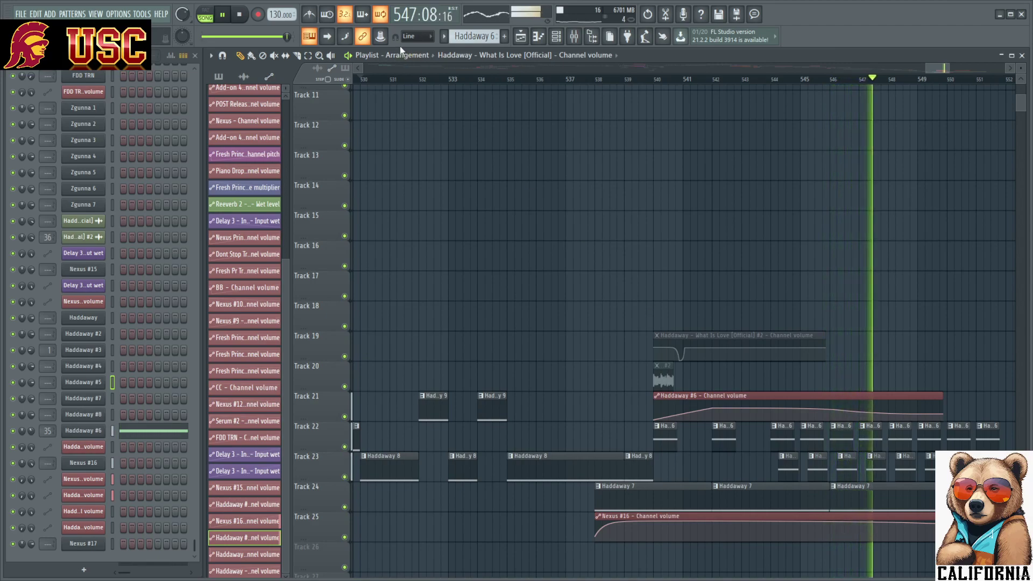
{"action": "left_click", "coordinate": [240, 15]}
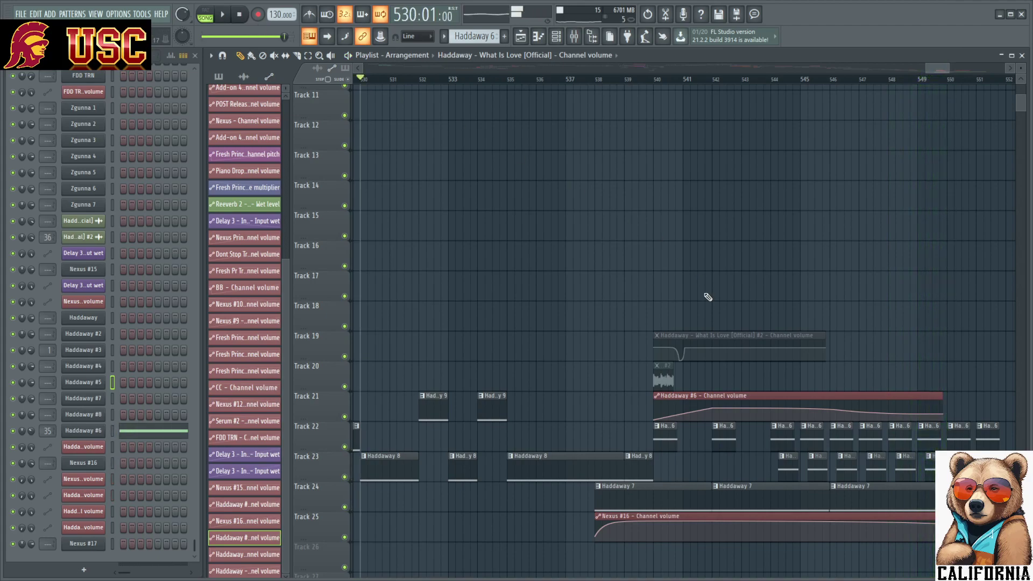
Open the first Haddaway 6 clip on Track 22 in the piano roll to inspect its notes, and close it.
{"action": "mouse_move", "coordinate": [669, 424]}
{"action": "double_click", "coordinate": [664, 429]}
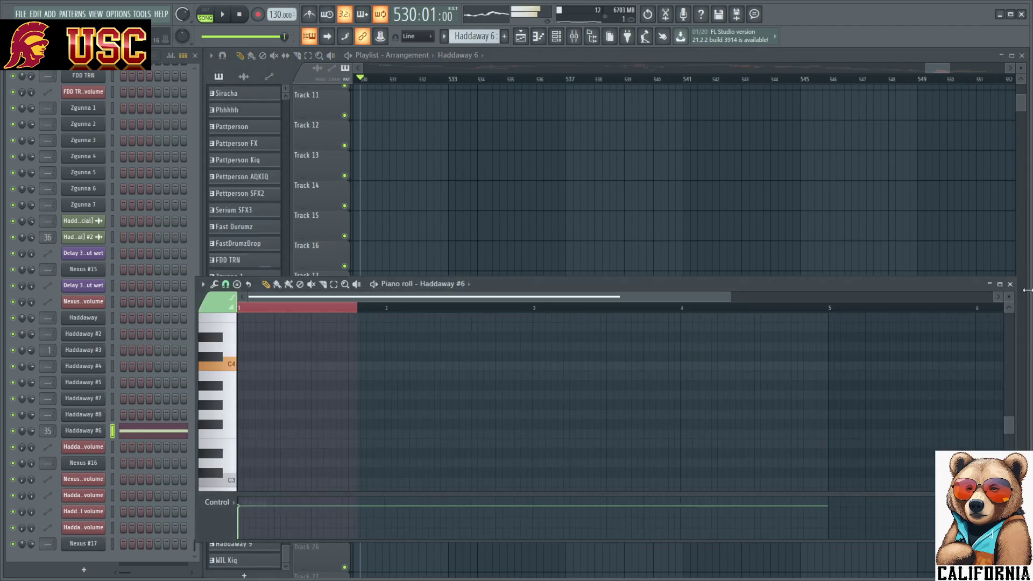
{"action": "left_click", "coordinate": [1011, 285]}
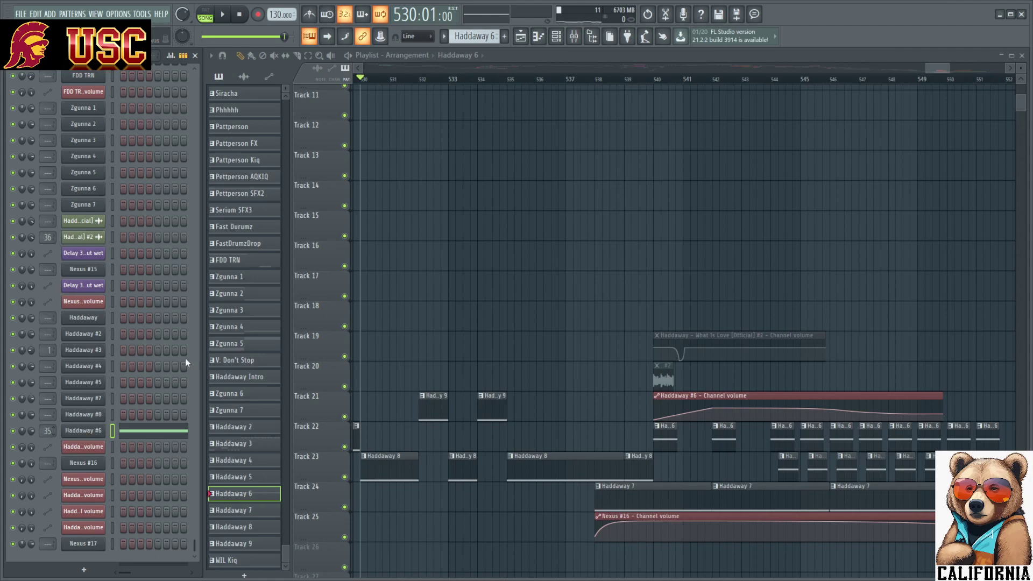
Create an automation clip for the input wet level of Fruity Delay 3 on mixer Insert 35, and close the plugin and mixer.
{"action": "left_click", "coordinate": [574, 46]}
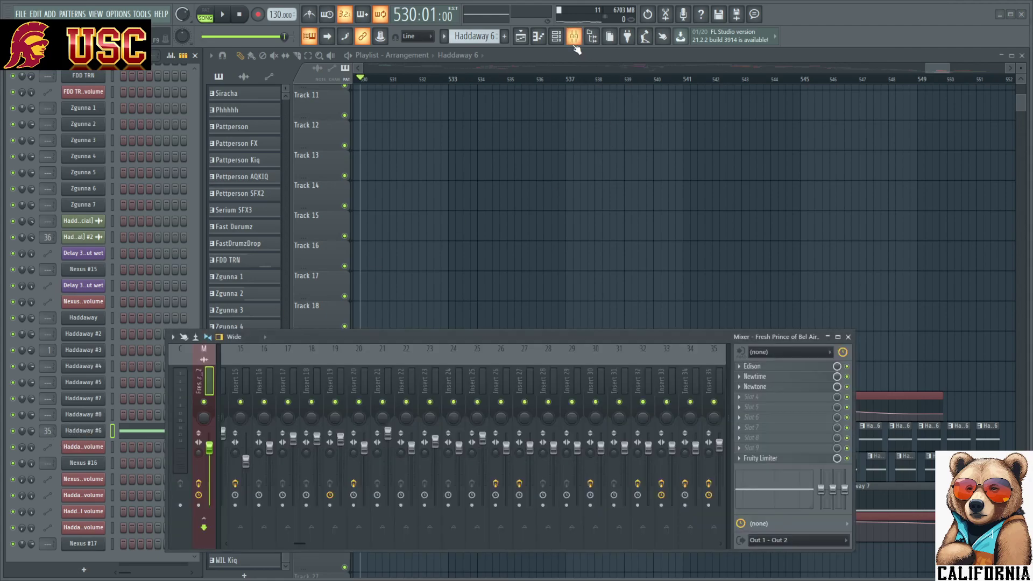
{"action": "left_click", "coordinate": [714, 377]}
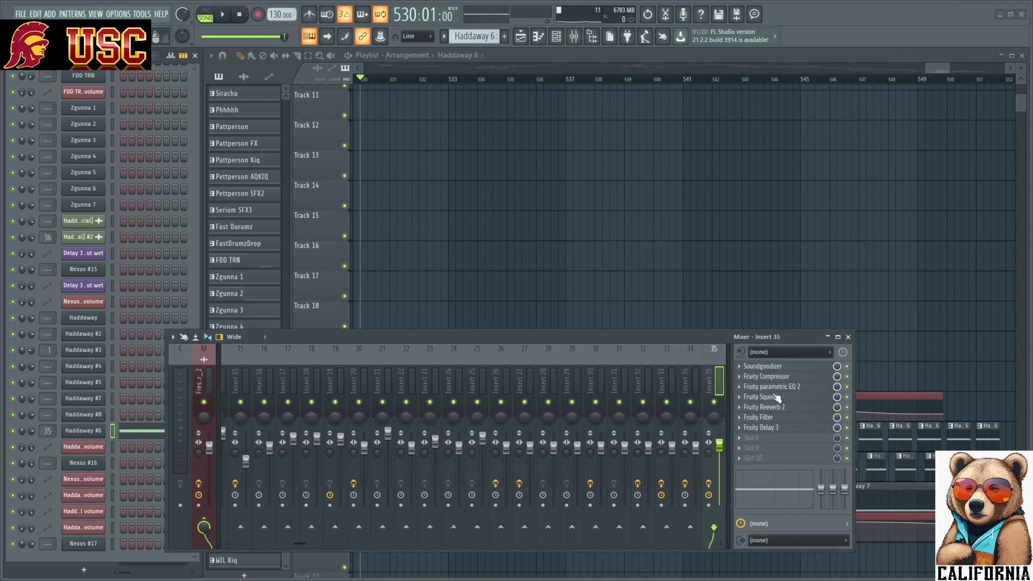
{"action": "left_click", "coordinate": [745, 430]}
{"action": "left_click", "coordinate": [787, 449]}
{"action": "left_click", "coordinate": [780, 428]}
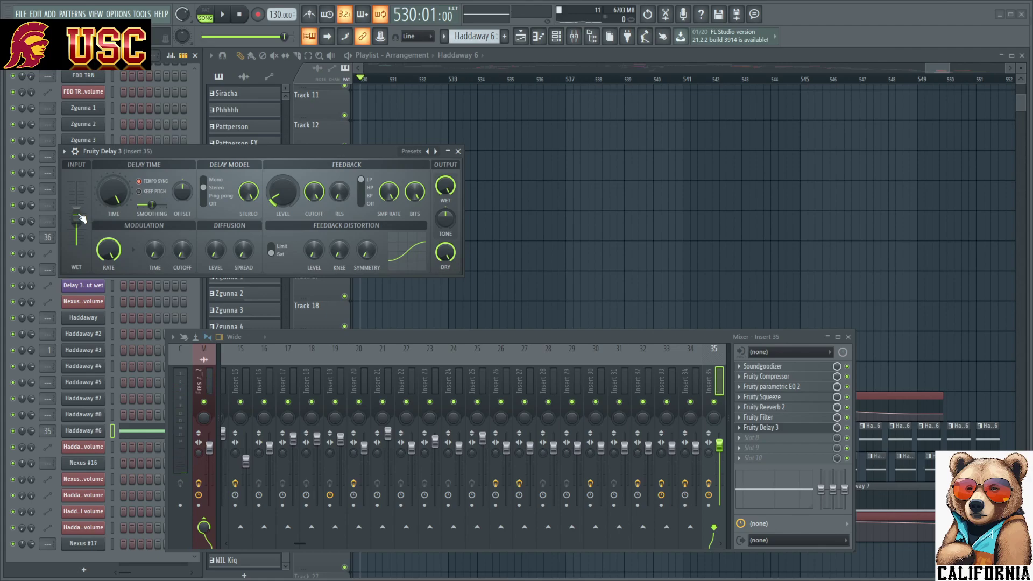
{"action": "left_click_drag", "start_coordinate": [80, 215], "coordinate": [78, 247]}
{"action": "left_click_drag", "start_coordinate": [77, 245], "coordinate": [77, 221]}
{"action": "right_click", "coordinate": [82, 221]}
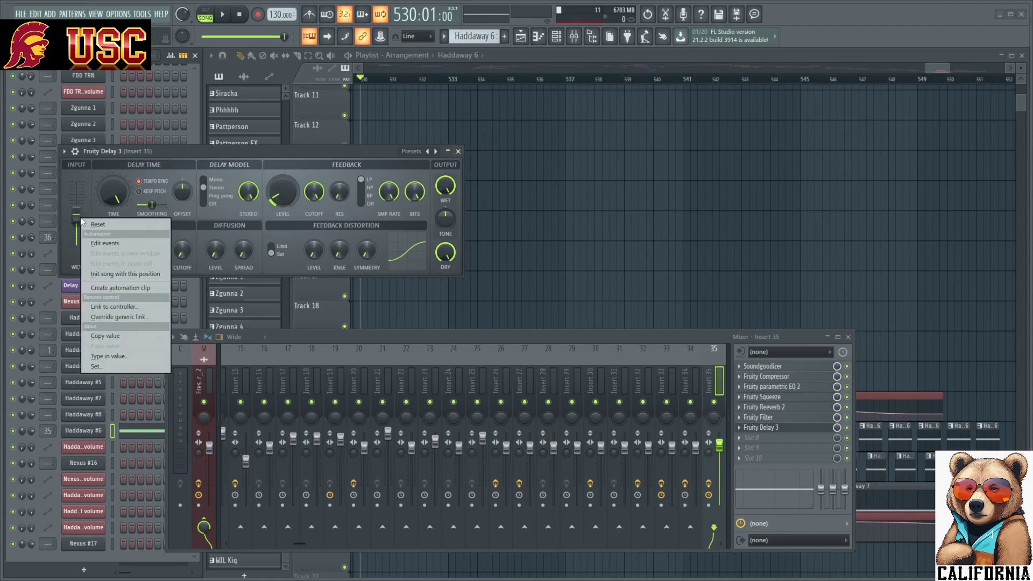
{"action": "left_click", "coordinate": [145, 287]}
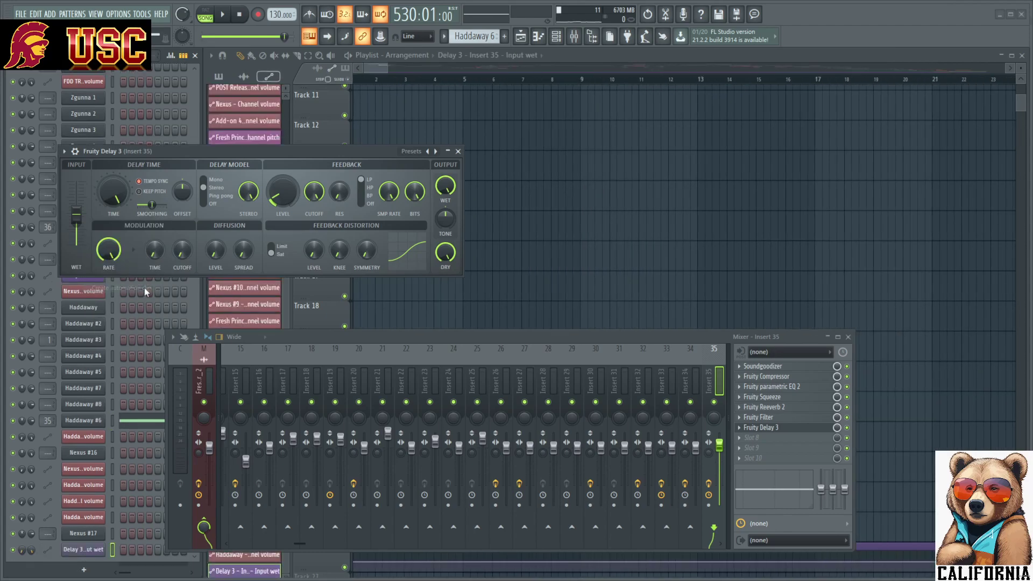
{"action": "left_click", "coordinate": [458, 151]}
{"action": "left_click", "coordinate": [849, 337]}
Shorten the full-length Delay 3 - Insert 35 - Input wet automation clip on Track 26 and delete it from that track.
{"action": "scroll", "coordinate": [860, 461], "scroll_direction": "down", "scroll_amount": 6}
{"action": "scroll", "coordinate": [861, 456], "scroll_direction": "down", "scroll_amount": 4}
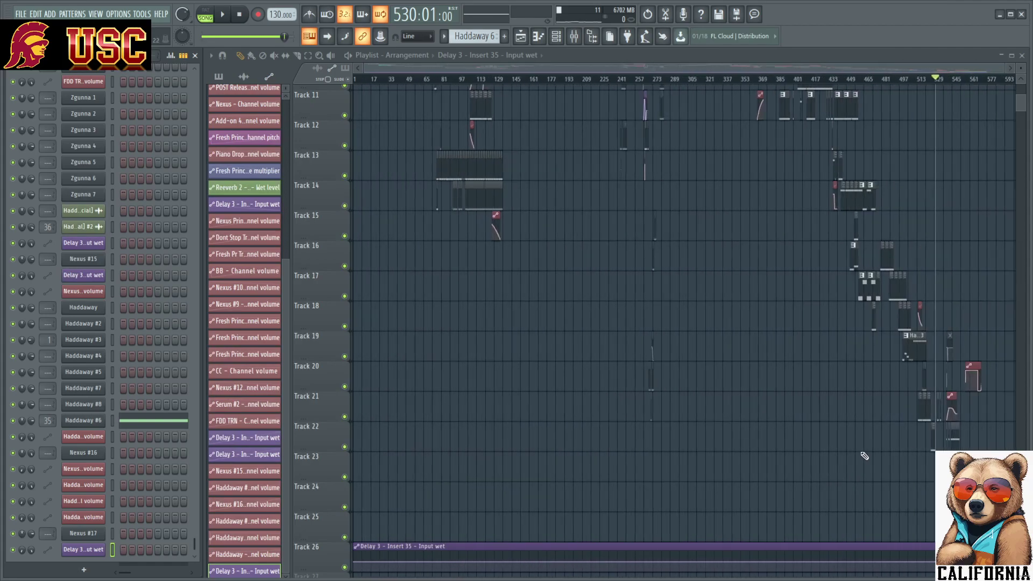
{"action": "scroll", "coordinate": [985, 387], "scroll_direction": "down", "scroll_amount": 5}
{"action": "scroll", "coordinate": [985, 387], "scroll_direction": "up", "scroll_amount": 2}
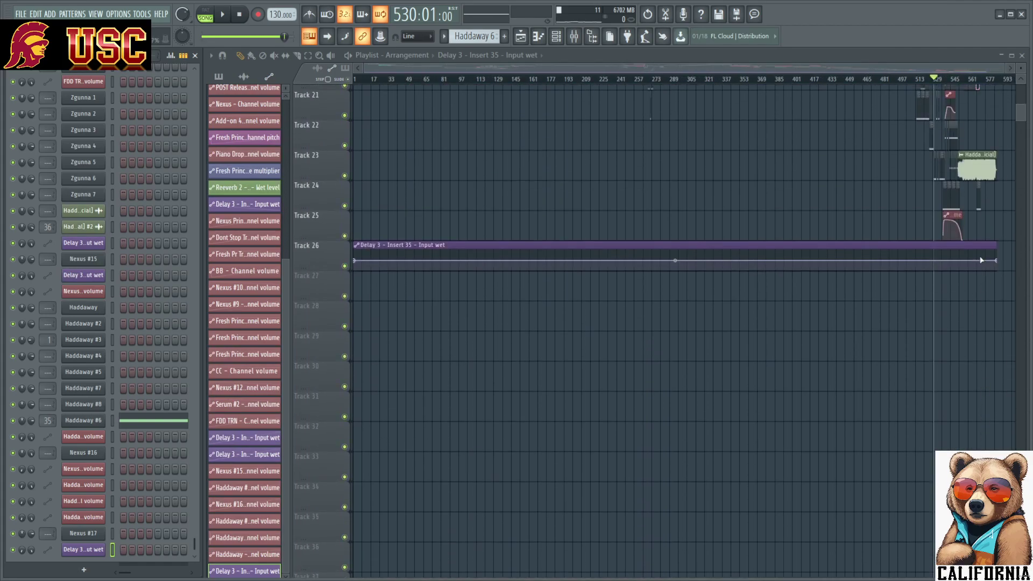
{"action": "left_click_drag", "start_coordinate": [999, 250], "coordinate": [381, 245]}
{"action": "right_click", "coordinate": [372, 245]}
Place the Delay 3 - Insert 35 - Input wet automation at bar 540 on Track 23 and trim it to end at about bar 543.
{"action": "scroll", "coordinate": [814, 267], "scroll_direction": "up", "scroll_amount": 3}
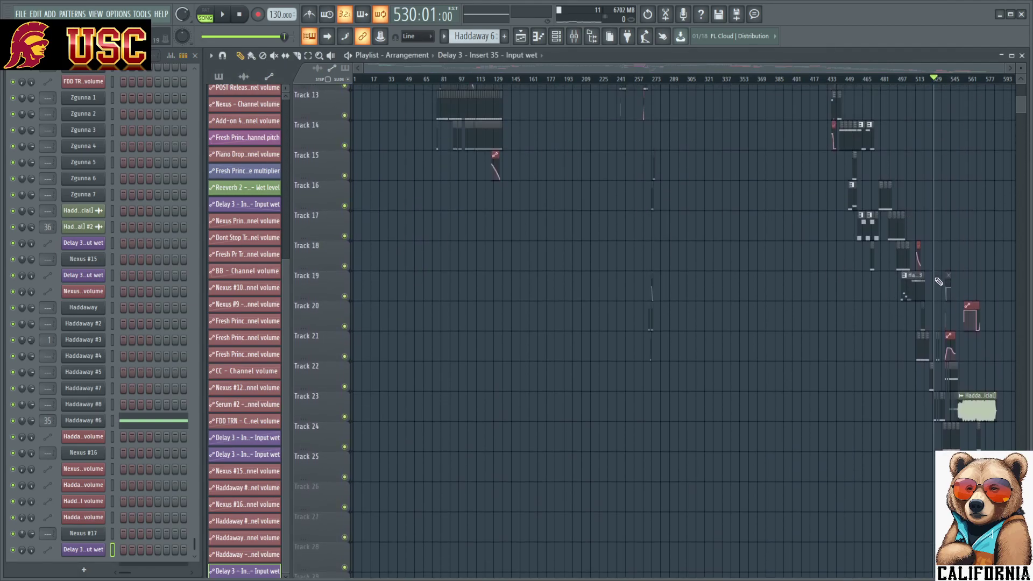
{"action": "scroll", "coordinate": [938, 277], "scroll_direction": "up", "scroll_amount": 8}
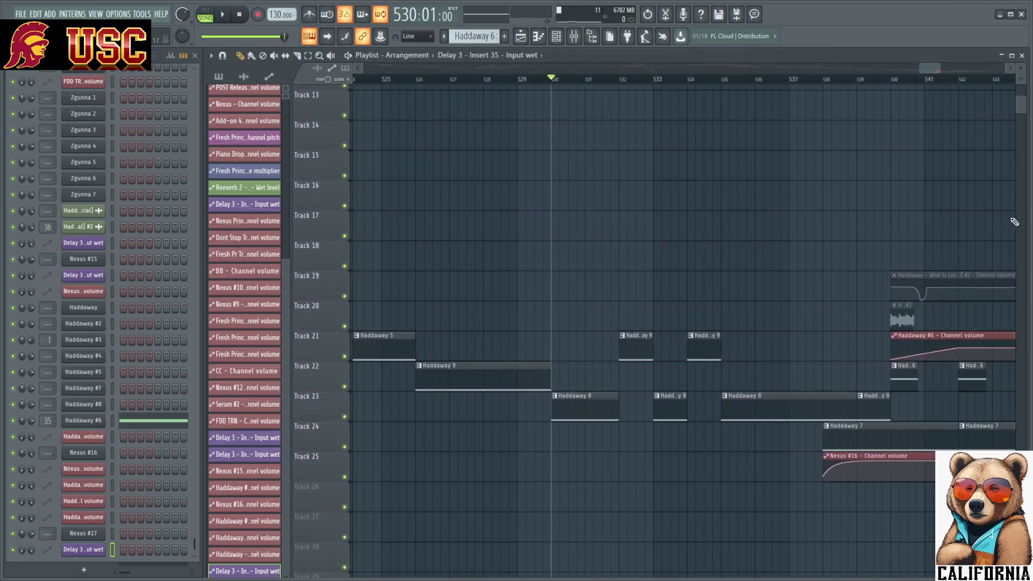
{"action": "left_click", "coordinate": [1010, 69]}
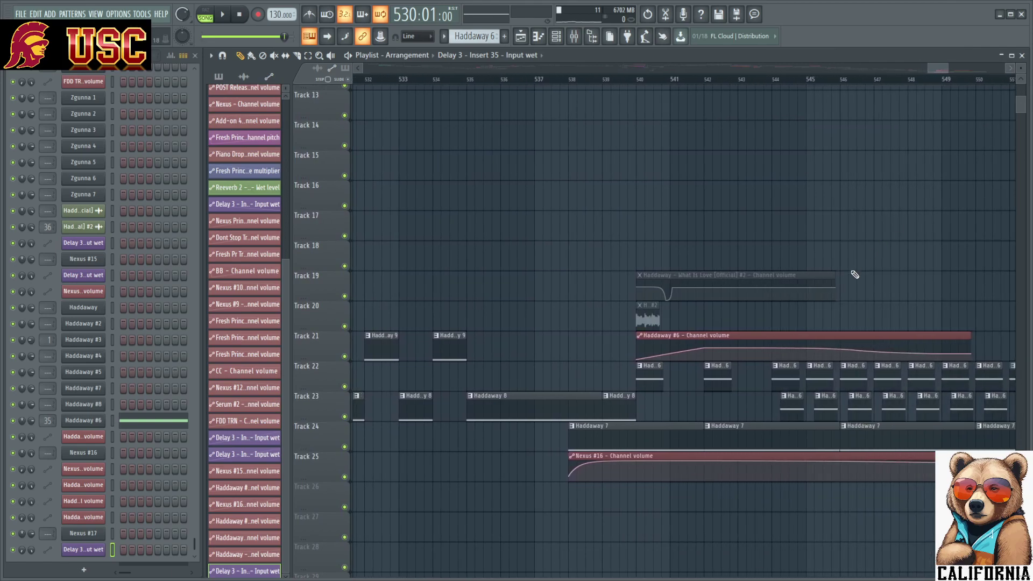
{"action": "left_click", "coordinate": [644, 404]}
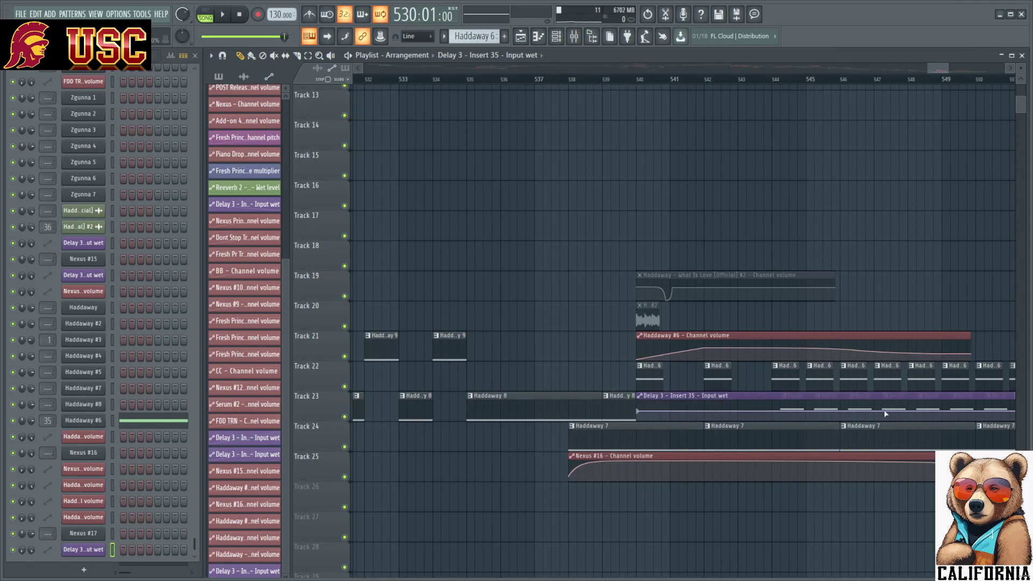
{"action": "left_click_drag", "start_coordinate": [939, 68], "coordinate": [959, 68]}
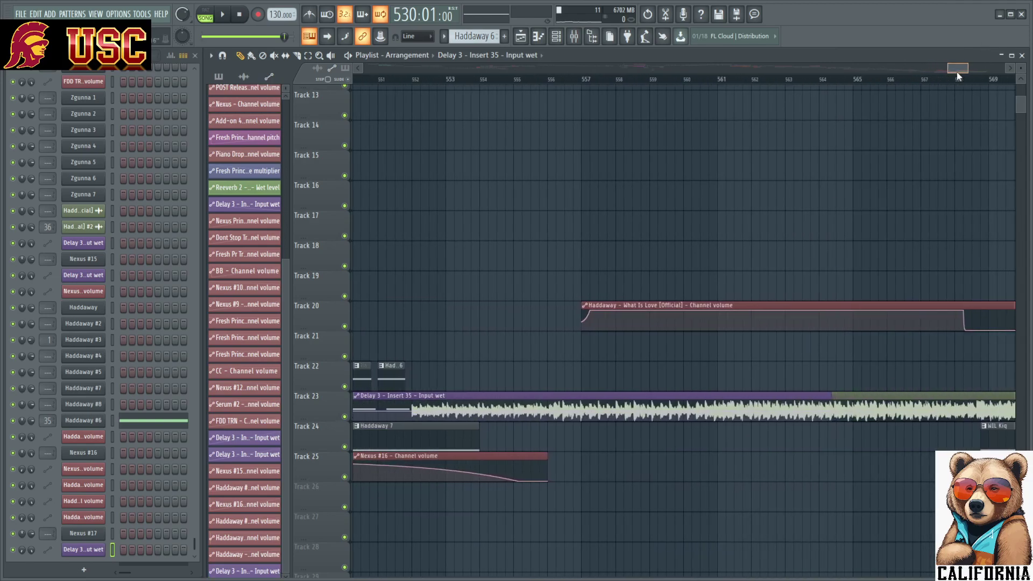
{"action": "left_click_drag", "start_coordinate": [829, 394], "coordinate": [661, 413]}
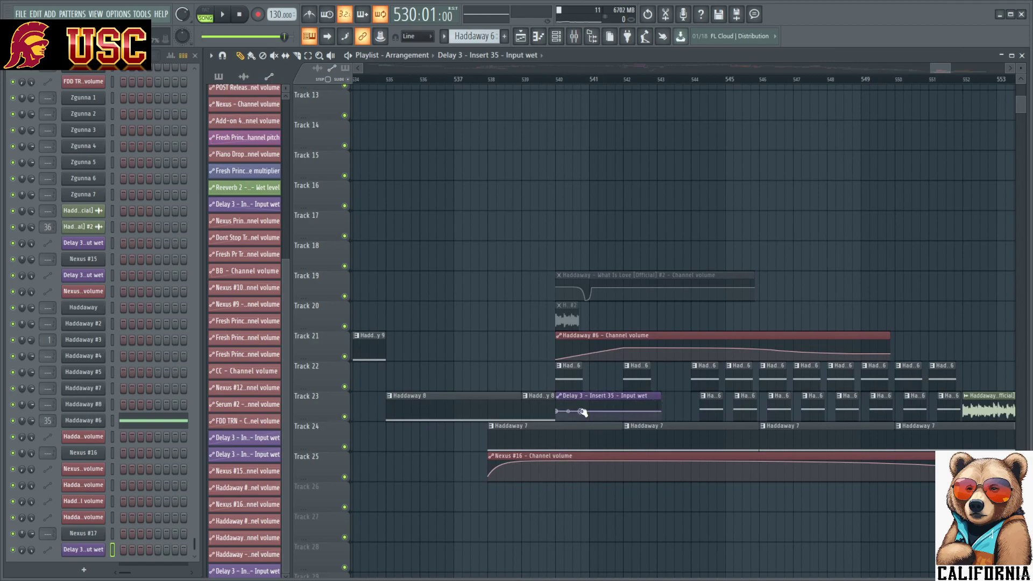
Shape the Delay 3 input wet automation to curve from near minimum at bar 540 to near maximum around bar 542, and play from bar 535.
{"action": "left_click_drag", "start_coordinate": [582, 412], "coordinate": [582, 411]}
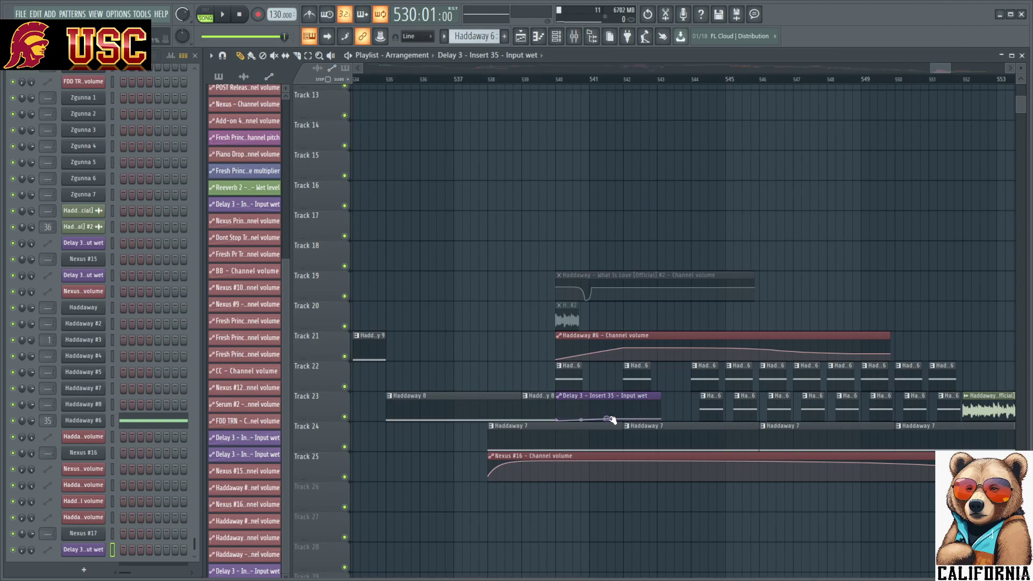
{"action": "left_click_drag", "start_coordinate": [615, 424], "coordinate": [625, 402]}
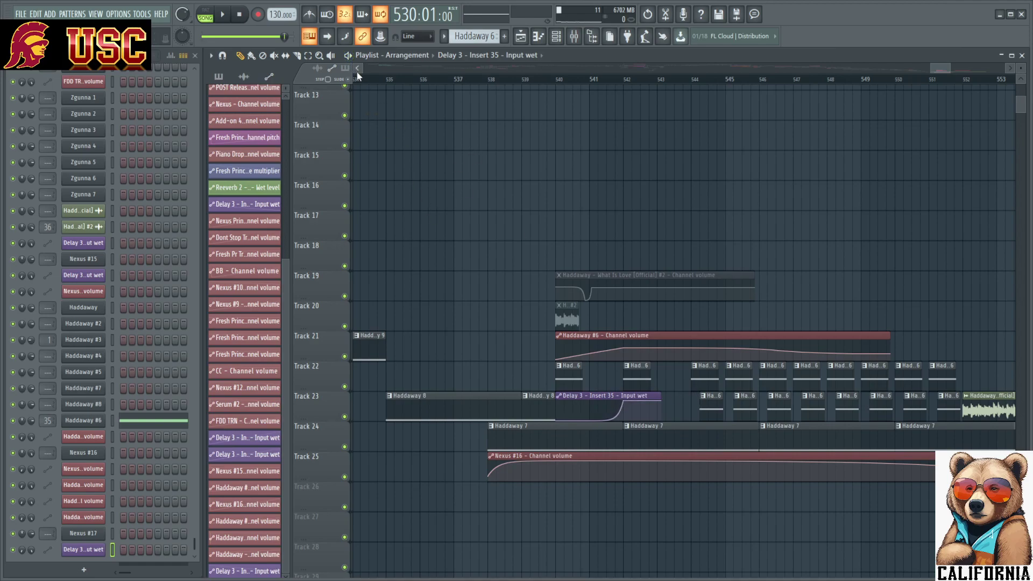
{"action": "left_click", "coordinate": [357, 69]}
{"action": "left_click", "coordinate": [542, 80]}
{"action": "left_click", "coordinate": [224, 18]}
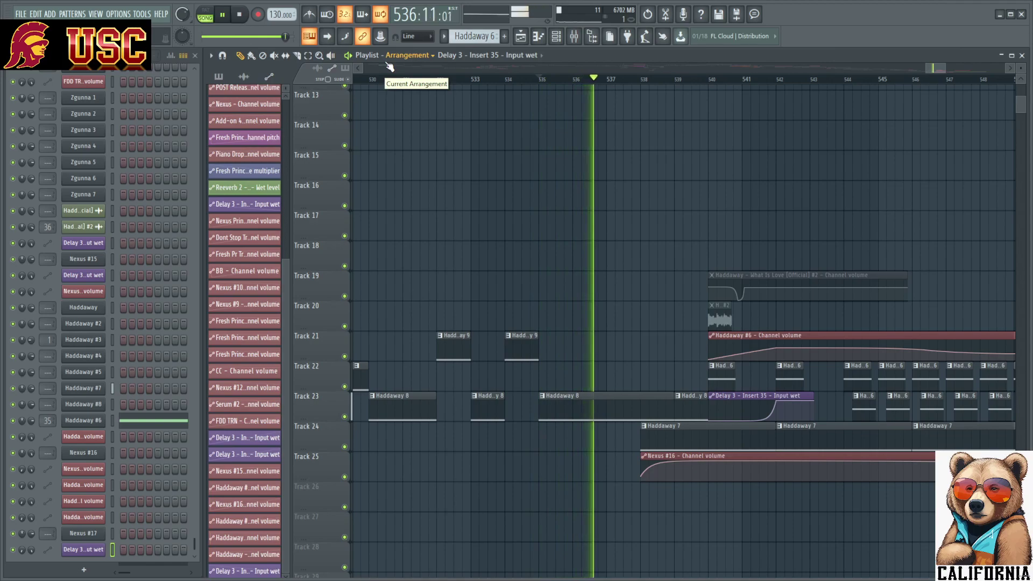
Move the Delay 3 - Insert 35 - Input wet automation on Track 23 one bar later to bar 541 and audition it from bar 535.
{"action": "scroll", "coordinate": [910, 222], "scroll_direction": "down", "scroll_amount": 1, "text": "ctrl"}
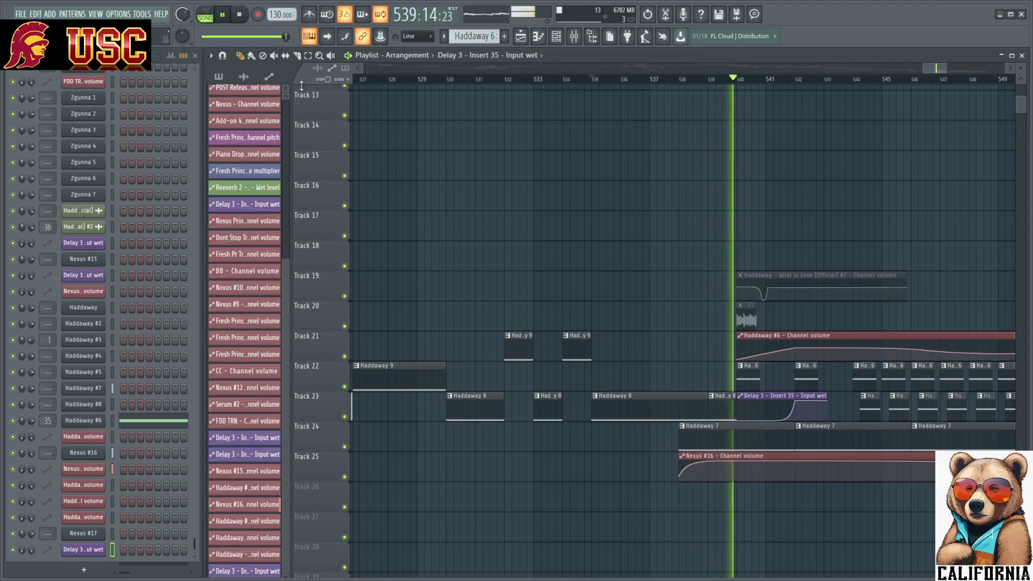
{"action": "left_click", "coordinate": [241, 16]}
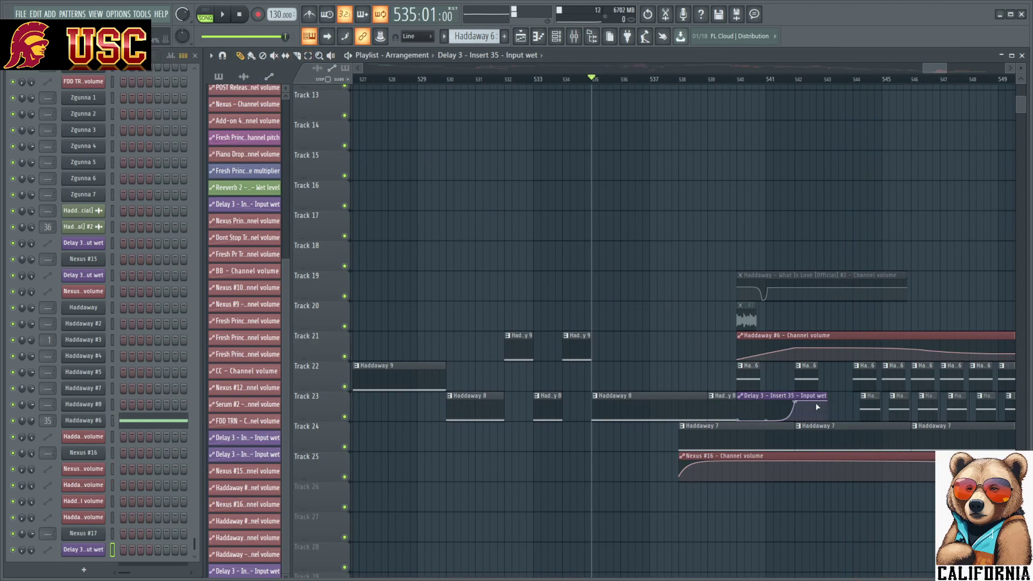
{"action": "left_click_drag", "start_coordinate": [797, 396], "coordinate": [823, 397]}
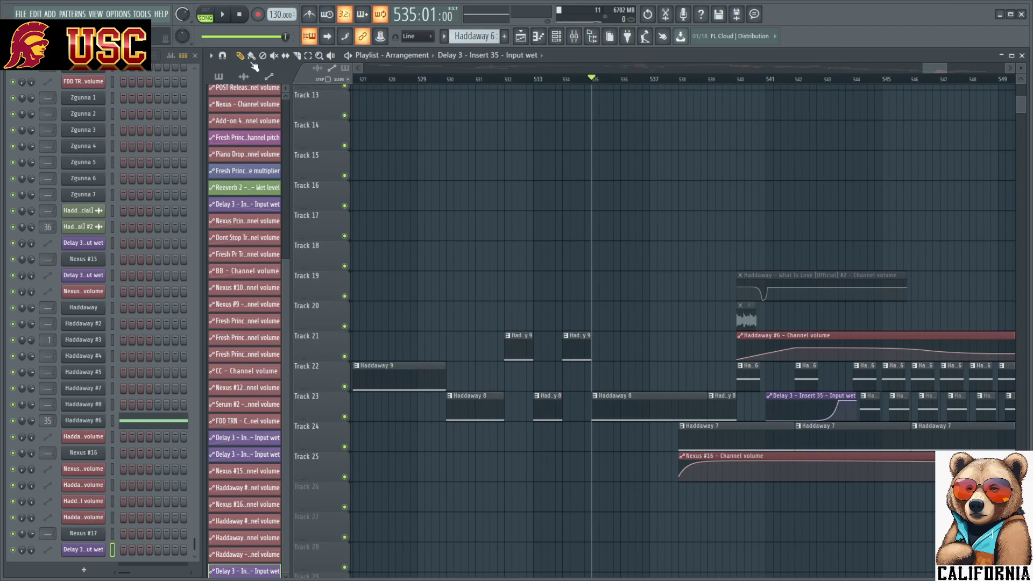
{"action": "left_click", "coordinate": [222, 15]}
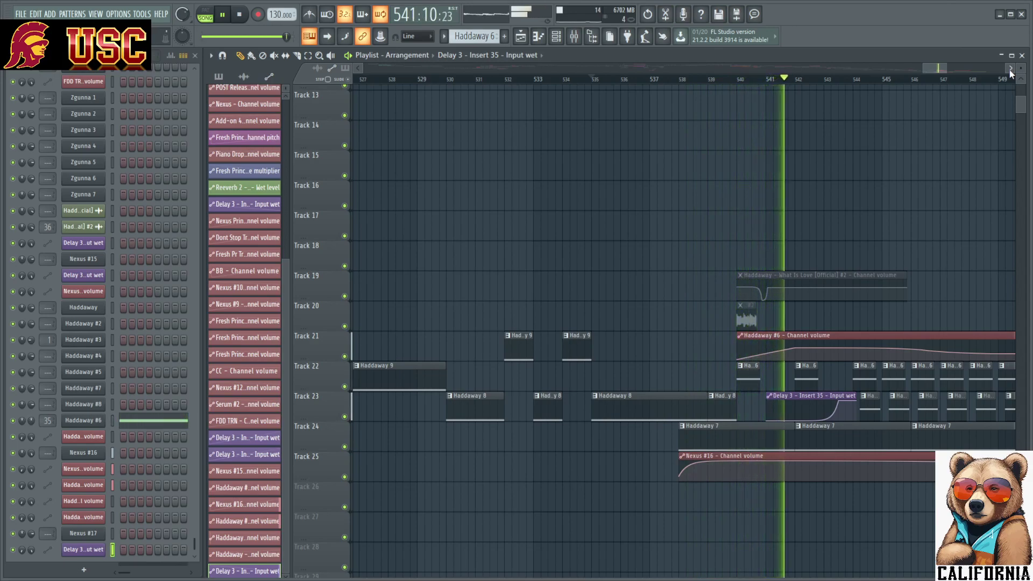
{"action": "left_click", "coordinate": [240, 15]}
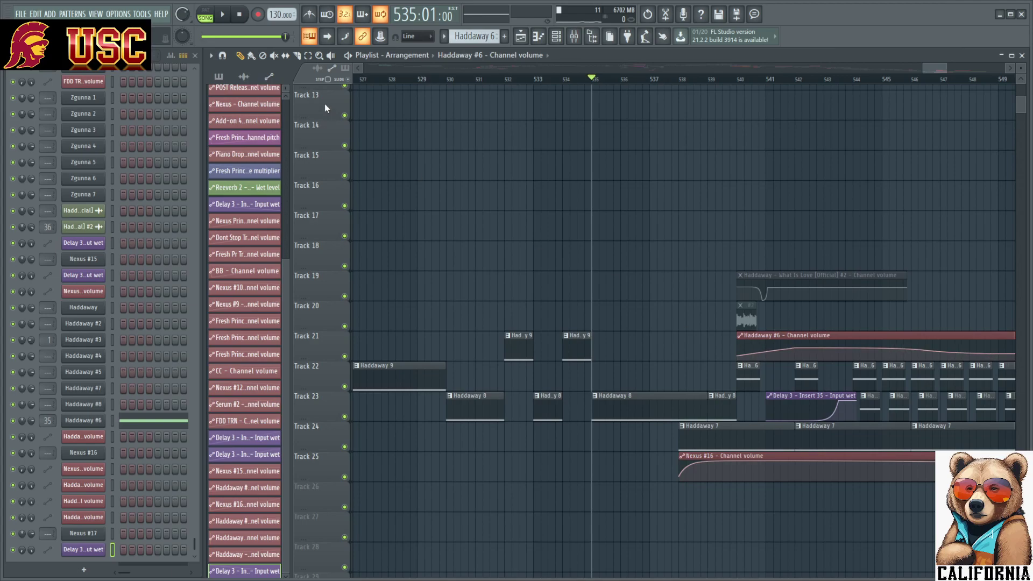
Lower the Haddaway #6 channel volume automation point at bar 542 to about its starting level, and play from bar 535.
{"action": "left_click", "coordinate": [223, 16]}
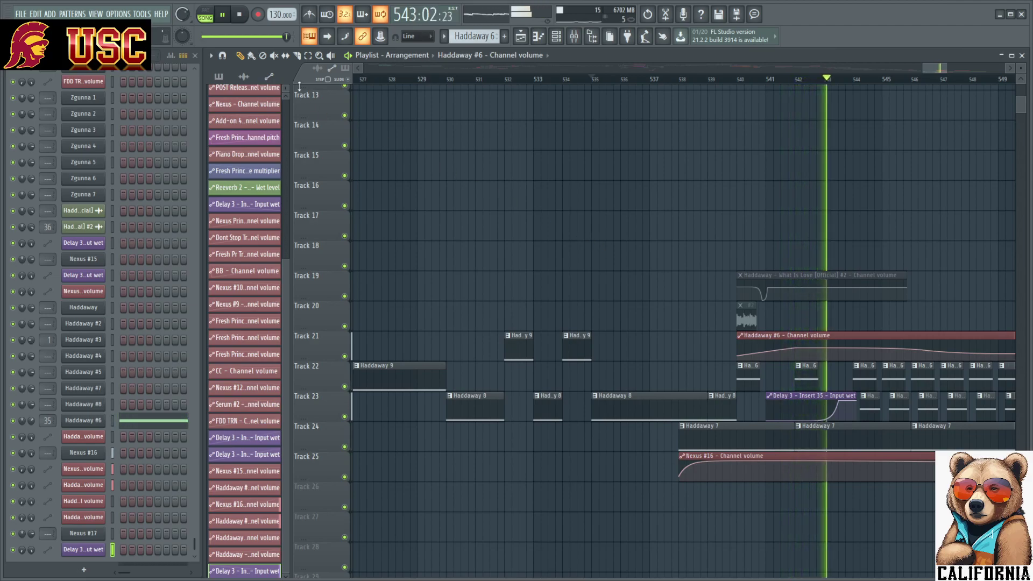
{"action": "key", "text": "space"}
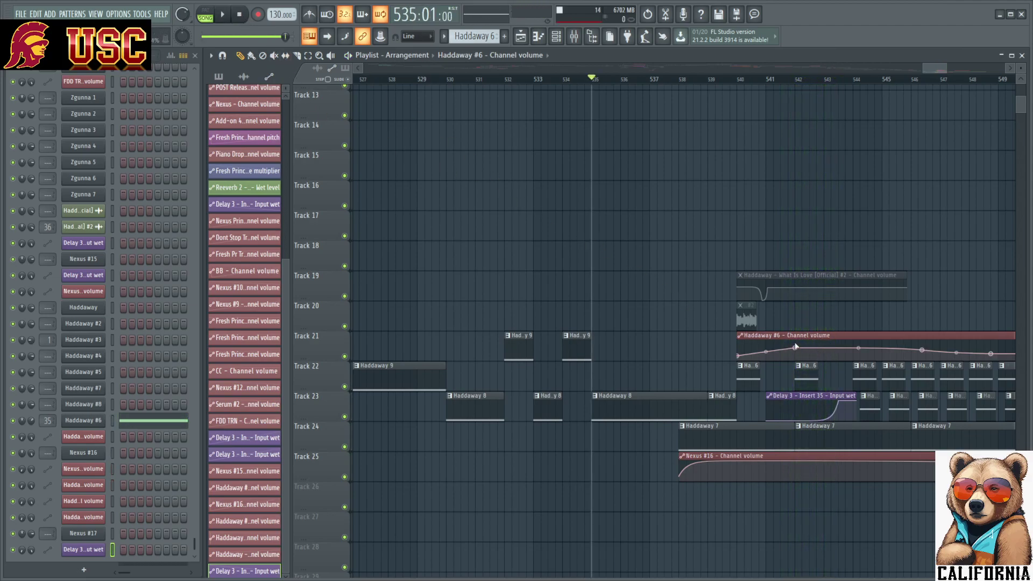
{"action": "left_click_drag", "start_coordinate": [797, 351], "coordinate": [797, 356]}
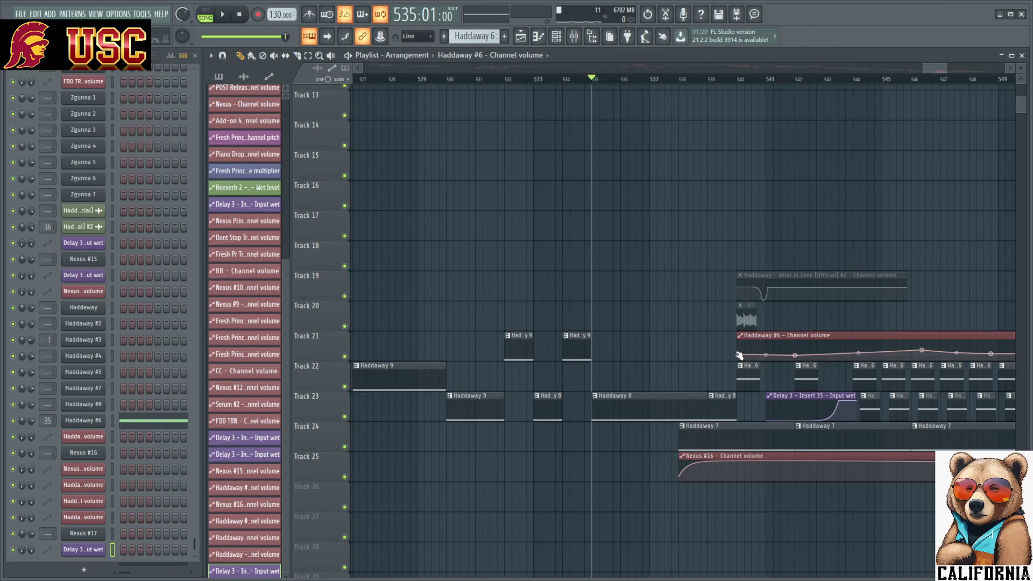
{"action": "key", "text": "space"}
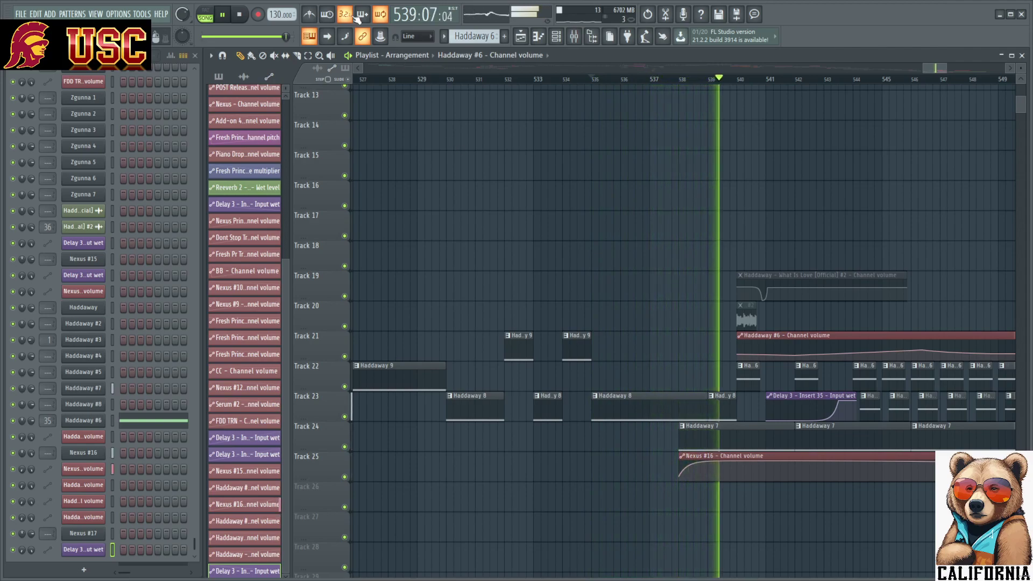
Reshape the opening of the Nexus #16 channel volume automation on Track 25 into a curved rise from bar 538, and audition through bar 551.
{"action": "key", "text": "space"}
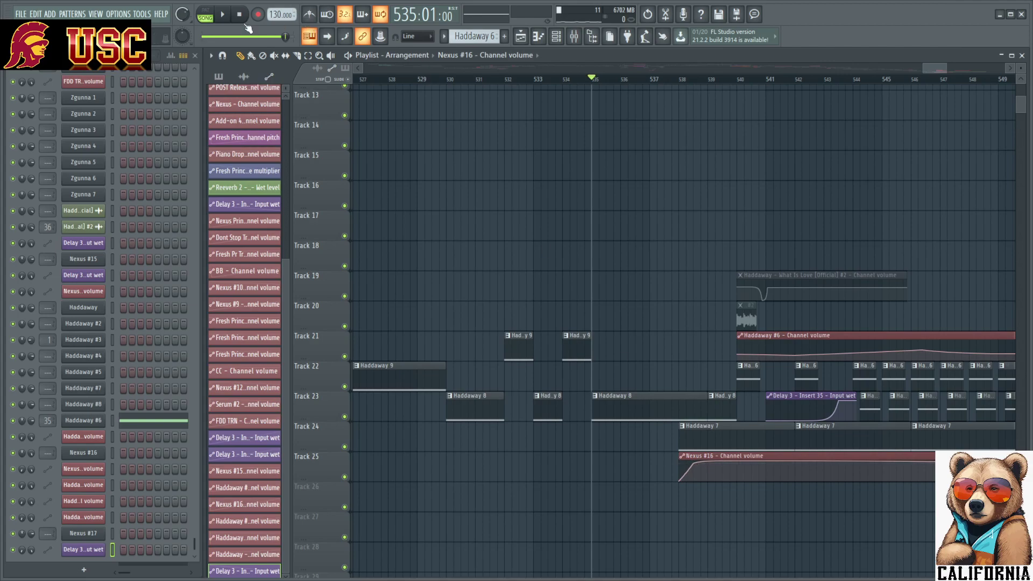
{"action": "key", "text": "space"}
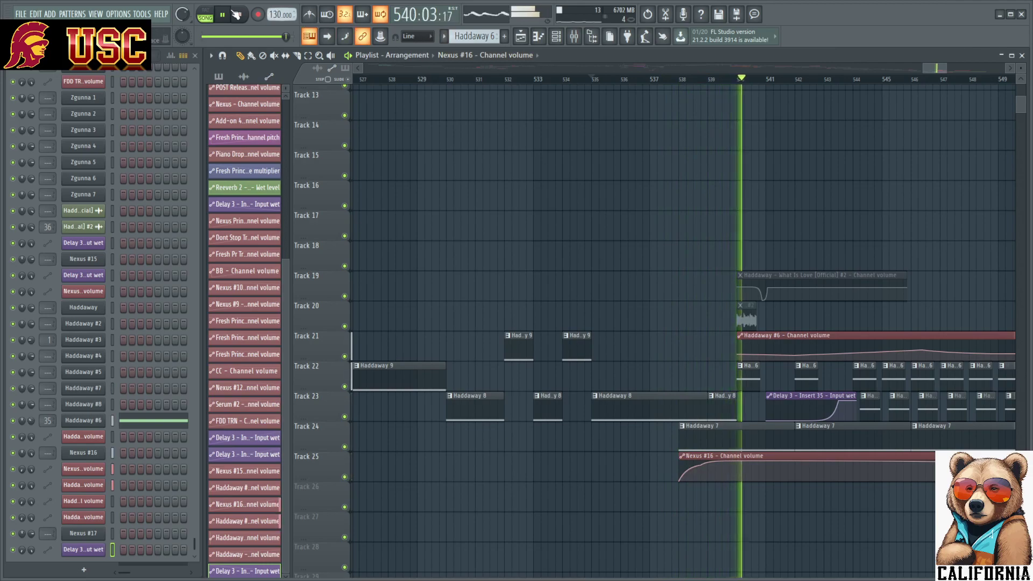
{"action": "left_click", "coordinate": [594, 79]}
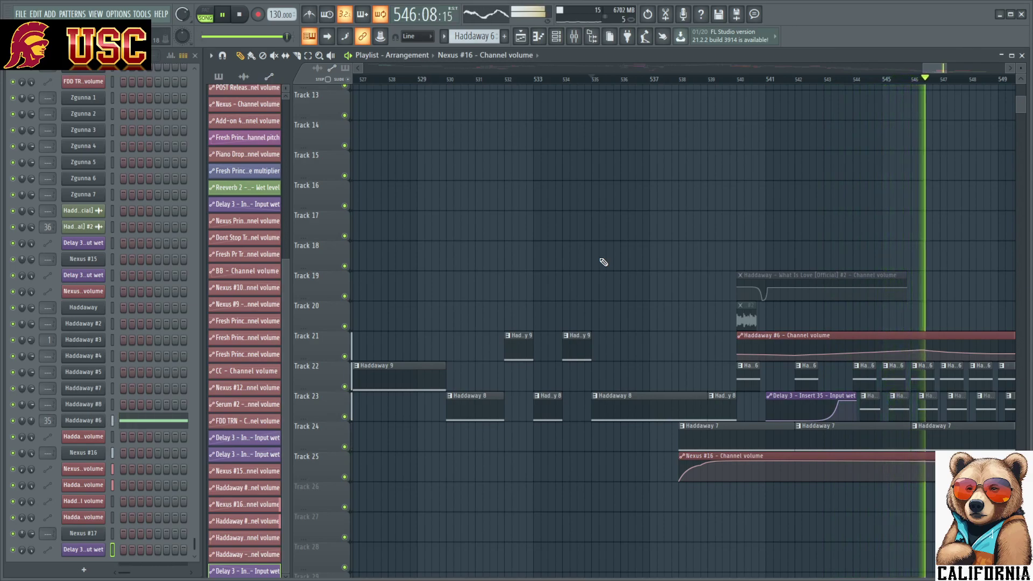
{"action": "left_click", "coordinate": [935, 70]}
{"action": "left_click_drag", "start_coordinate": [934, 70], "coordinate": [939, 70]}
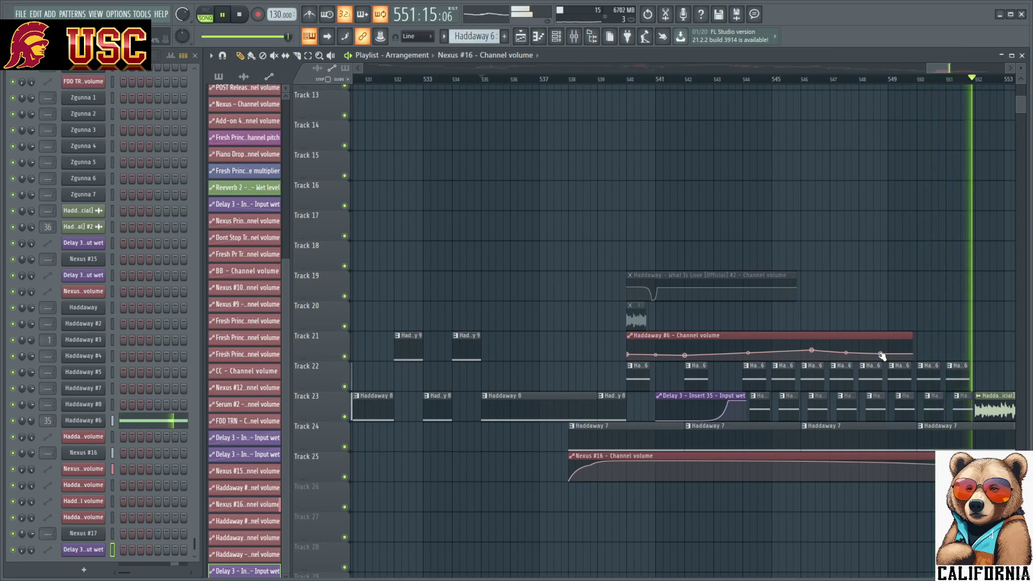
Move the last Haddaway #6 volume automation point slightly higher near bar 550 and extend the clip to about bar 552.
{"action": "left_click", "coordinate": [240, 15]}
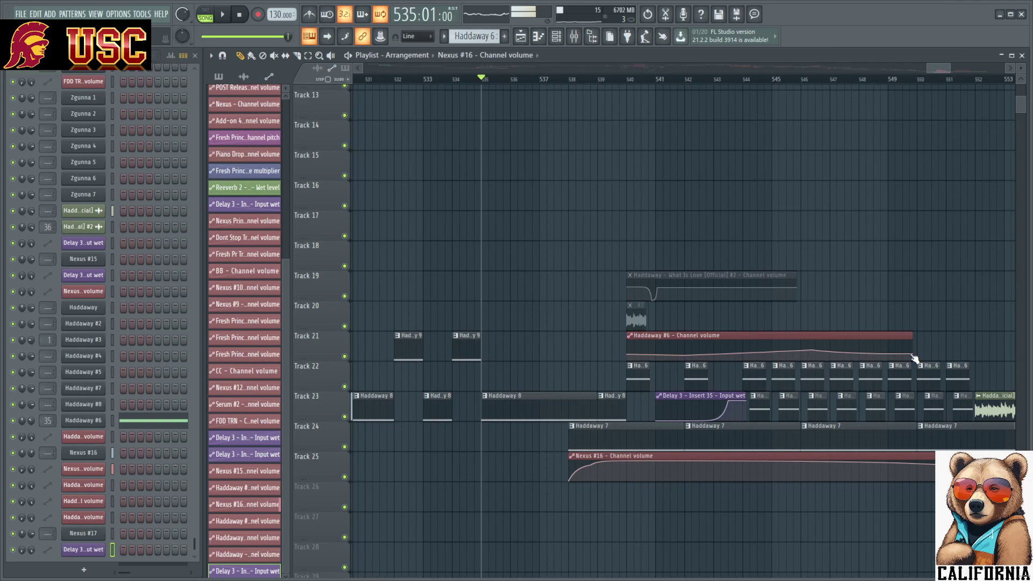
{"action": "mouse_move", "coordinate": [911, 357]}
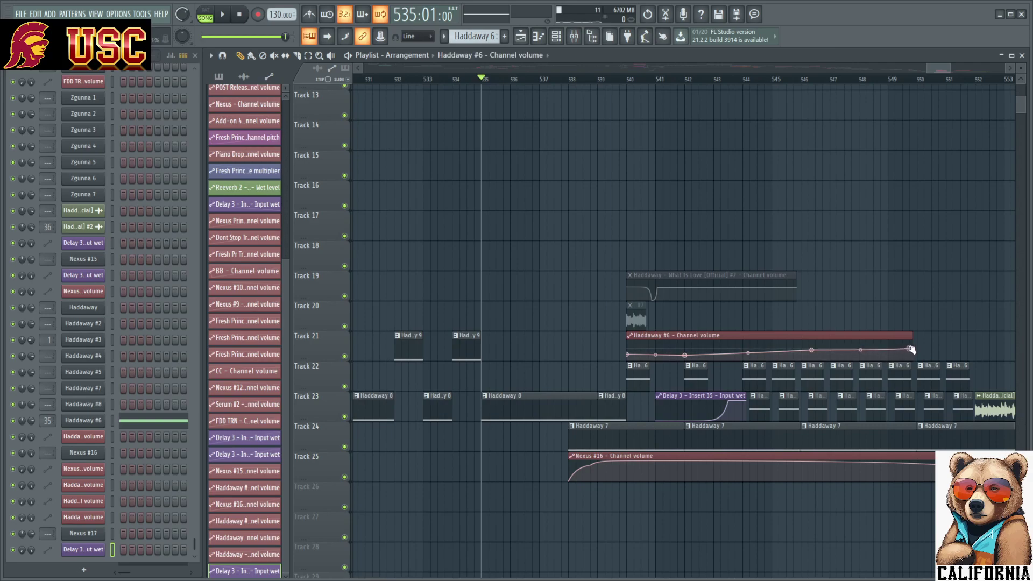
{"action": "left_click_drag", "start_coordinate": [913, 336], "coordinate": [986, 334]}
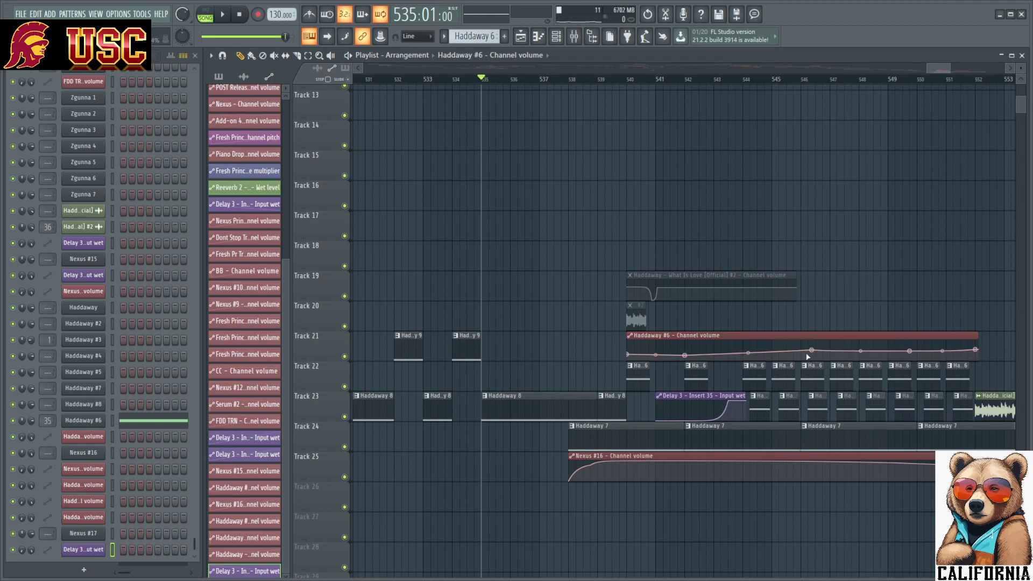
Shape the Haddaway #6 volume automation to rise after bar 546, hold until near bar 550 and dip by bar 552, and play from bar 535.
{"action": "left_click_drag", "start_coordinate": [816, 352], "coordinate": [812, 352]}
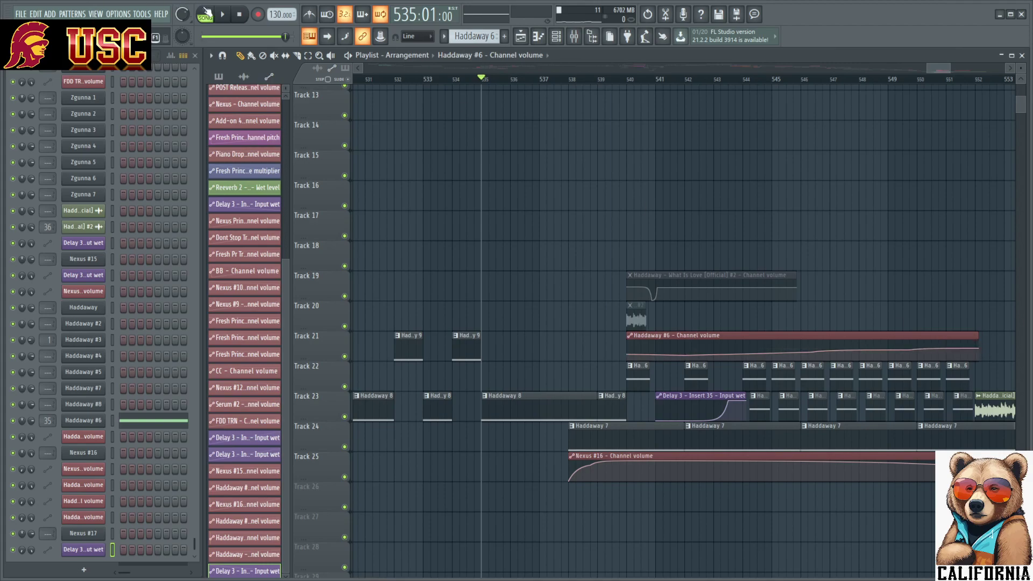
{"action": "left_click", "coordinate": [223, 16]}
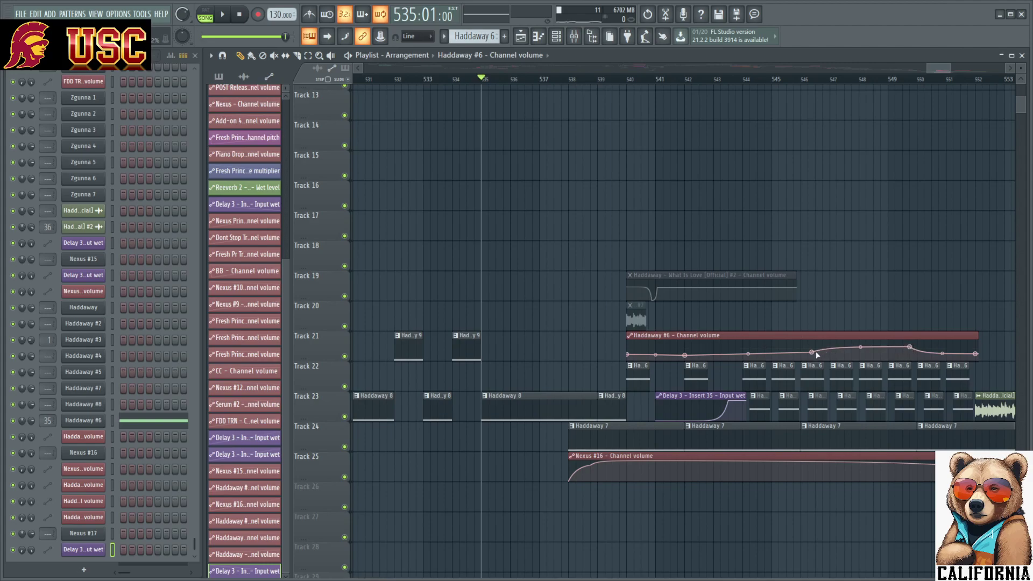
{"action": "left_click", "coordinate": [223, 17]}
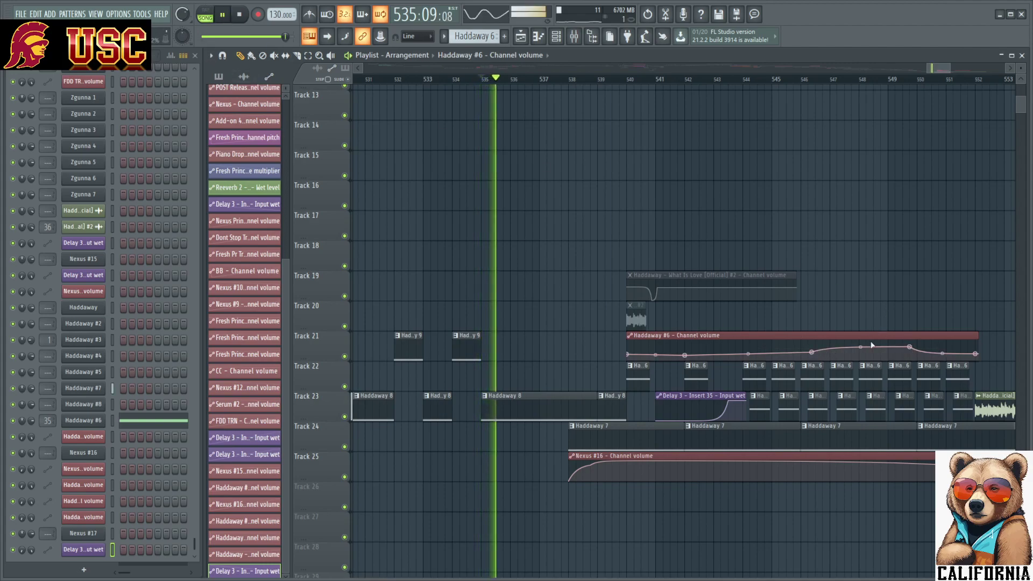